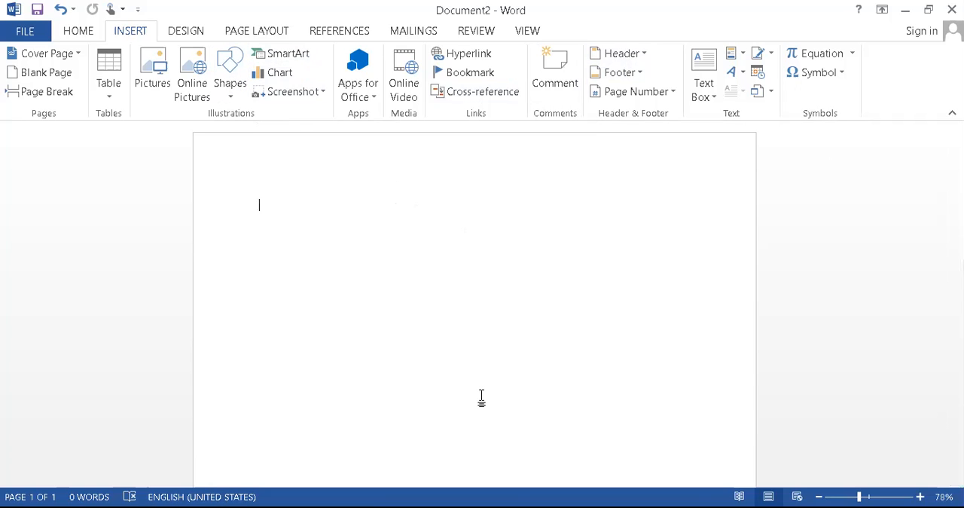
key(ctrl+shift+d)
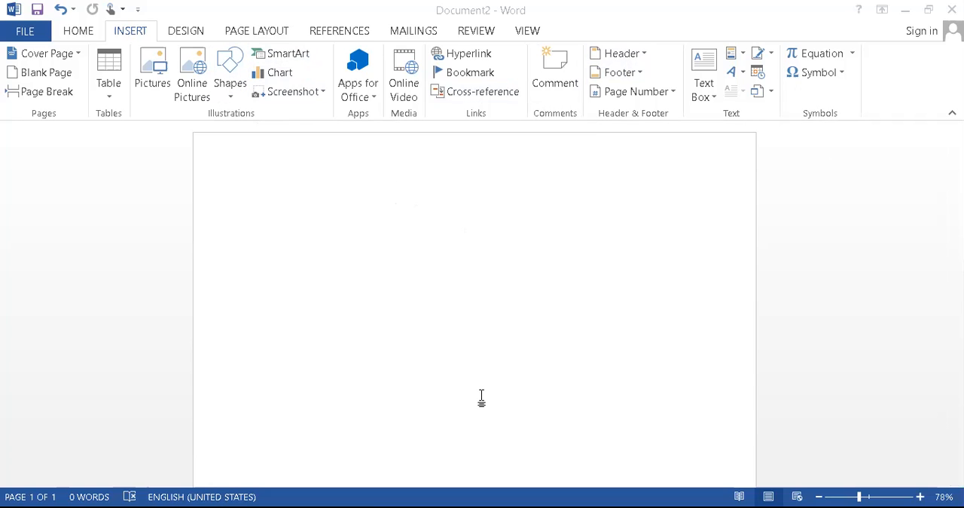
mouse_move(231, 23)
mouse_down()
mouse_move(273, 82)
mouse_move(225, 30)
mouse_up()
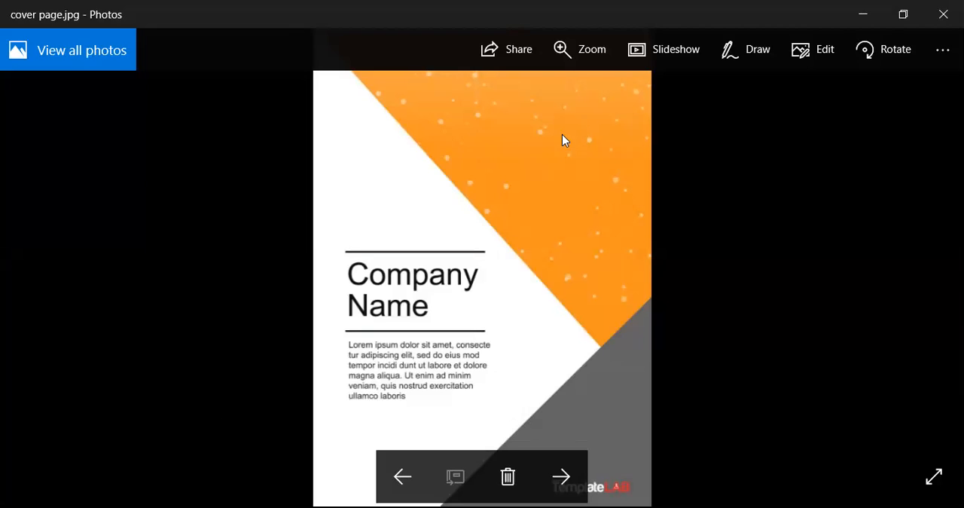
Switch to Photos and examine the cover page.jpg layout: its triangles and the two lines around the company name
key(alt+Tab)
mouse_move(584, 188)
mouse_down()
mouse_move(587, 208)
mouse_move(704, 189)
mouse_move(783, 219)
mouse_up()
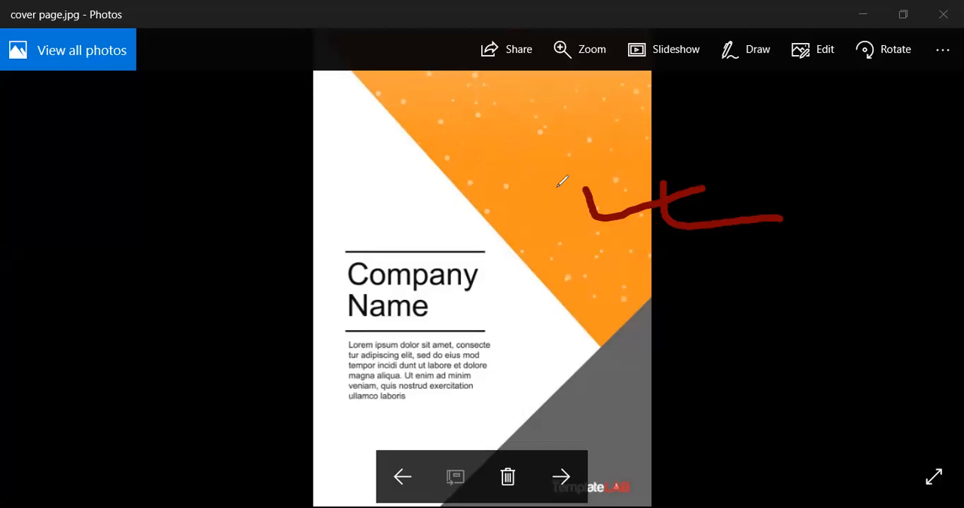
drag(128, 139, 126, 329)
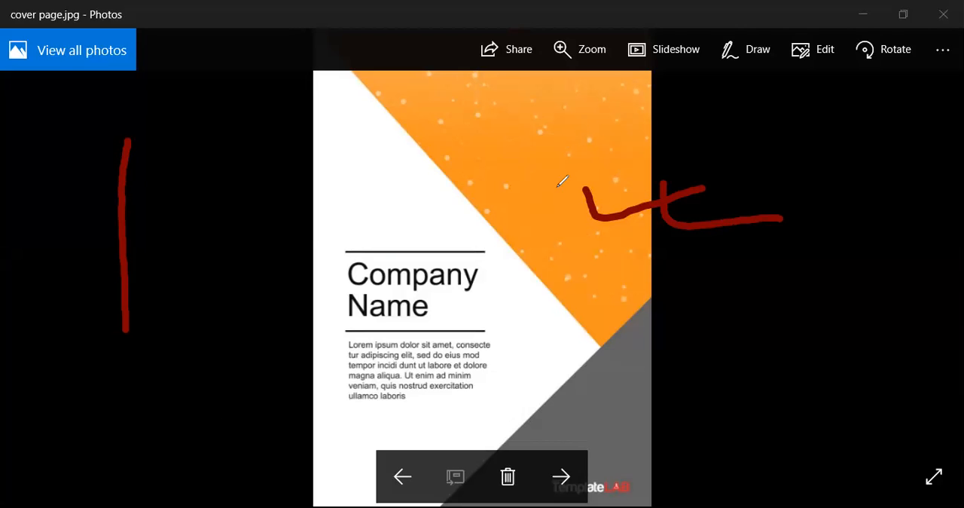
mouse_move(134, 144)
mouse_down()
mouse_move(332, 318)
mouse_move(134, 325)
mouse_up()
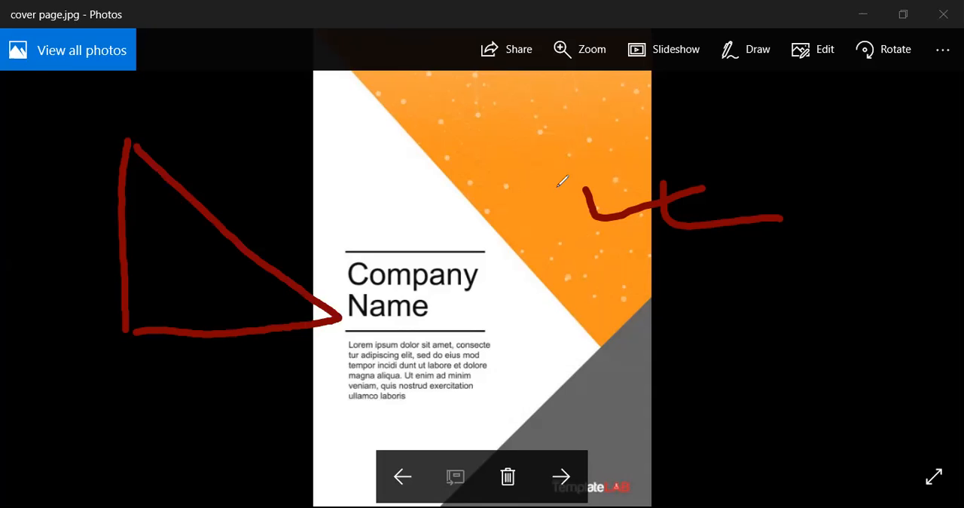
mouse_move(653, 303)
mouse_down()
mouse_move(661, 503)
mouse_move(566, 367)
mouse_move(441, 489)
mouse_move(657, 486)
mouse_up()
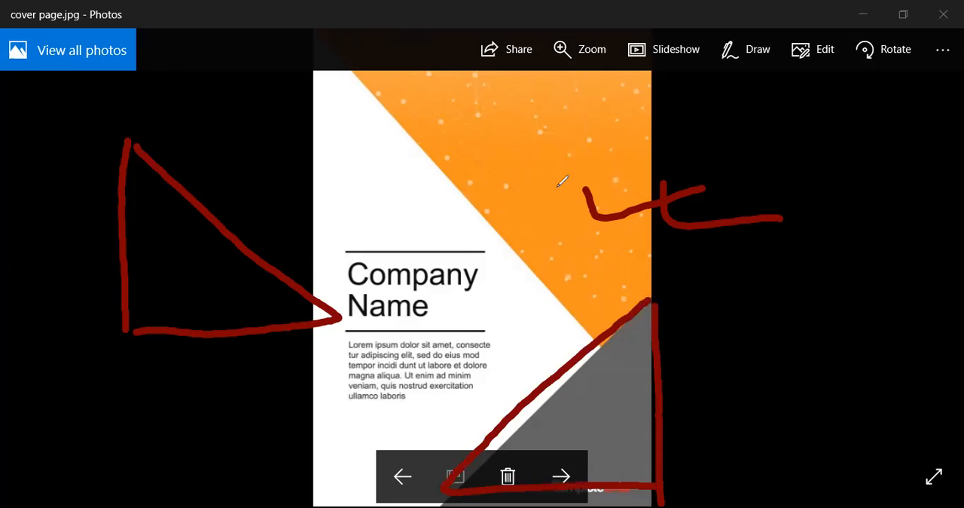
drag(192, 238, 205, 283)
mouse_move(173, 205)
mouse_down()
mouse_move(222, 238)
mouse_move(181, 212)
mouse_up()
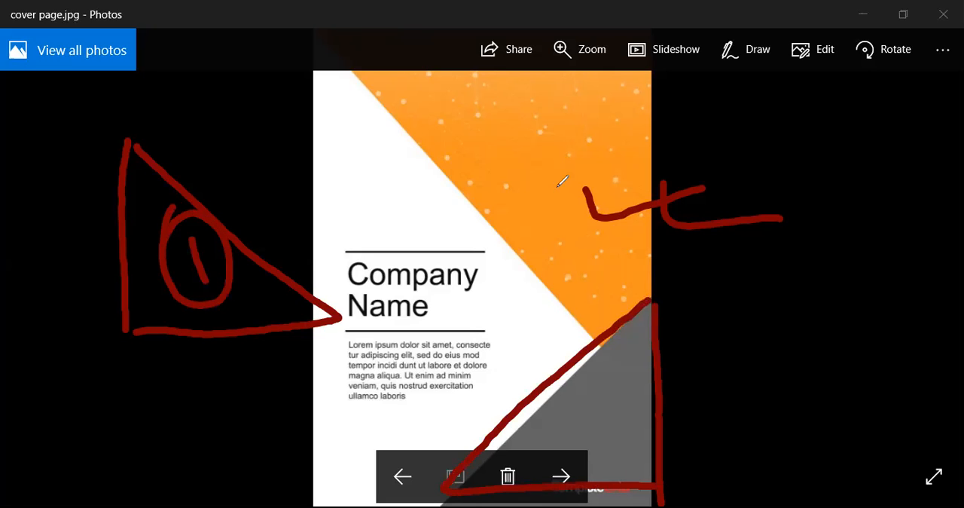
mouse_move(564, 403)
mouse_down()
mouse_move(581, 420)
mouse_move(614, 402)
mouse_up()
mouse_move(603, 363)
mouse_down()
mouse_move(563, 441)
mouse_move(576, 360)
mouse_up()
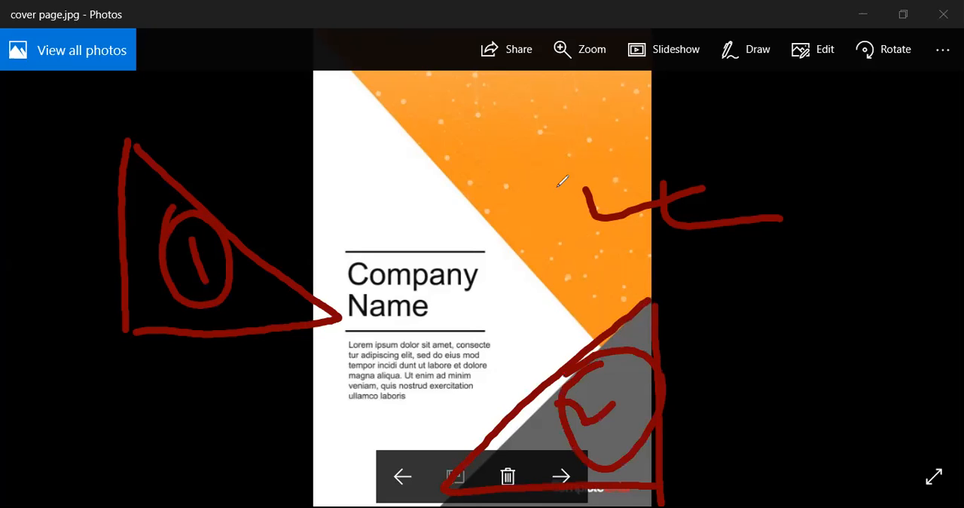
mouse_move(327, 242)
mouse_down()
mouse_move(440, 213)
mouse_move(433, 268)
mouse_move(295, 259)
mouse_up()
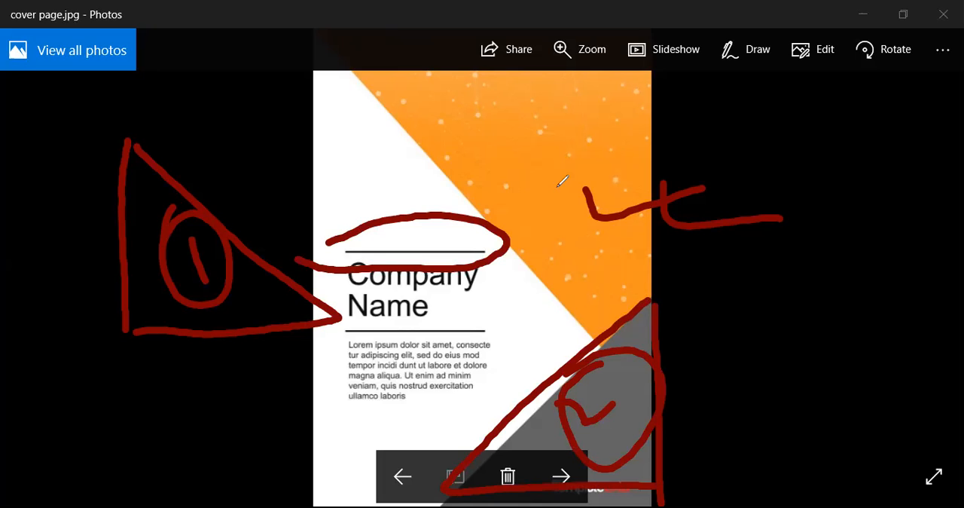
mouse_move(475, 322)
mouse_down()
mouse_move(512, 306)
mouse_move(331, 339)
mouse_move(527, 322)
mouse_up()
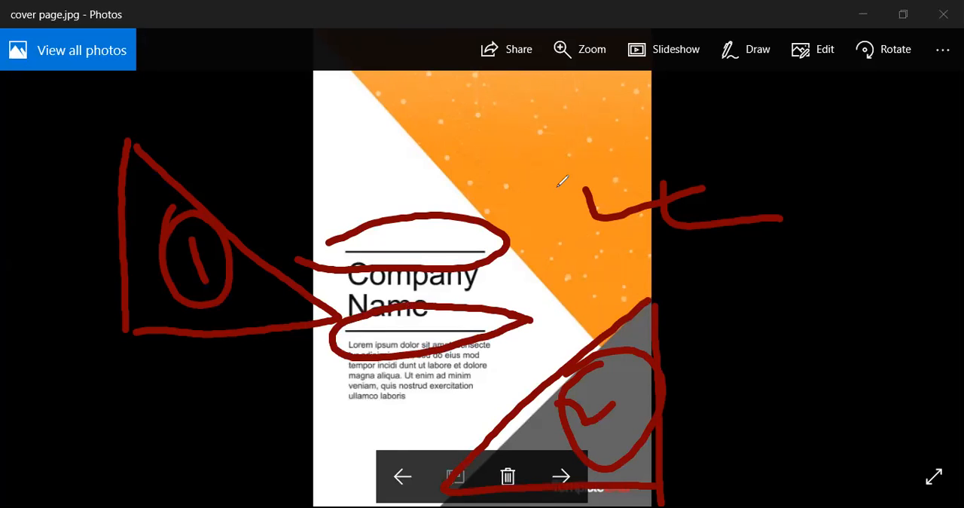
mouse_move(486, 283)
mouse_down()
mouse_move(568, 276)
mouse_move(559, 307)
mouse_up()
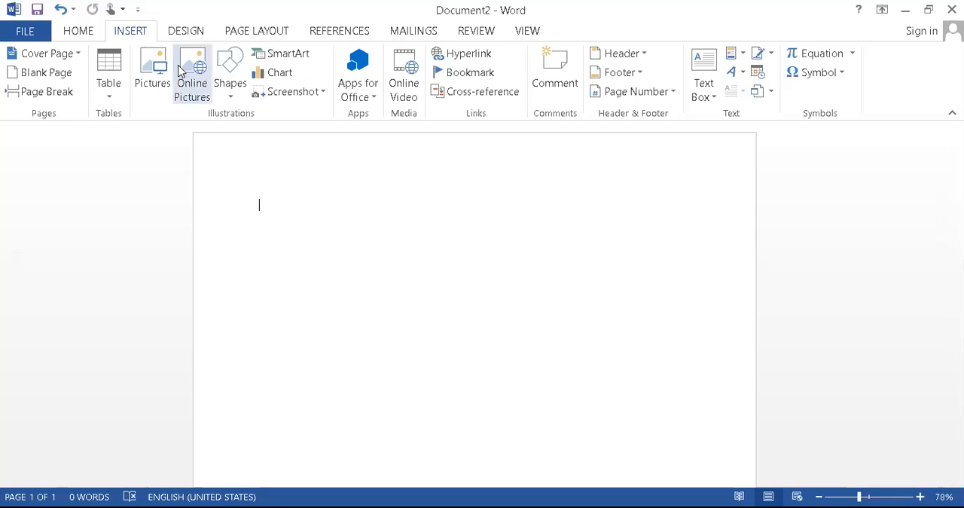
Draw a right triangle about 3.97" high and 4.7" wide in the upper part of the blank page
click(226, 91)
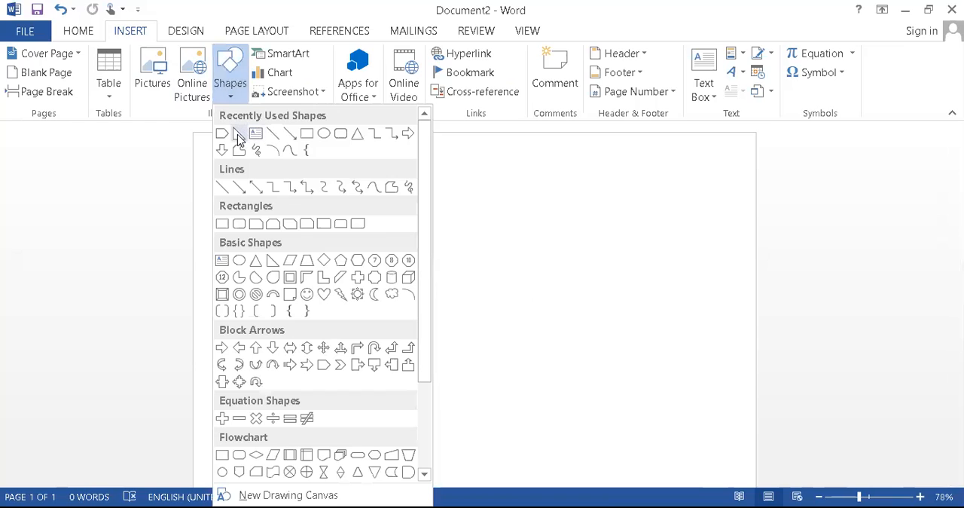
click(238, 134)
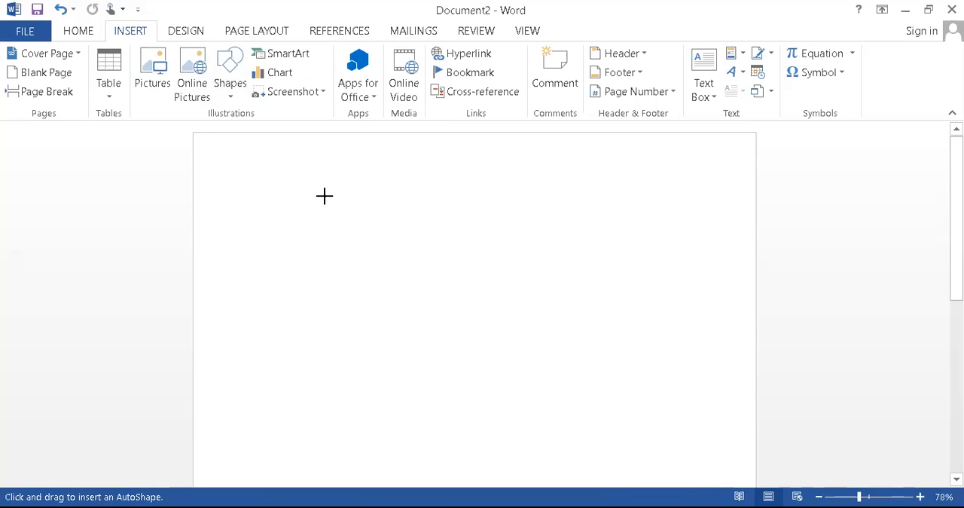
drag(324, 171, 635, 433)
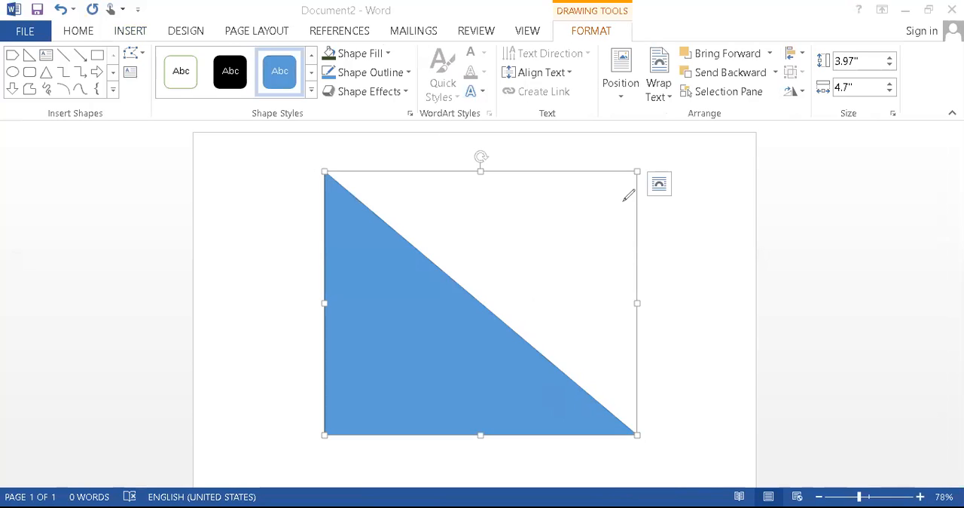
mouse_move(507, 128)
mouse_down()
mouse_move(736, 136)
mouse_move(752, 270)
mouse_move(737, 415)
mouse_up()
mouse_move(509, 139)
mouse_down()
mouse_move(431, 140)
mouse_move(723, 445)
mouse_move(739, 401)
mouse_up()
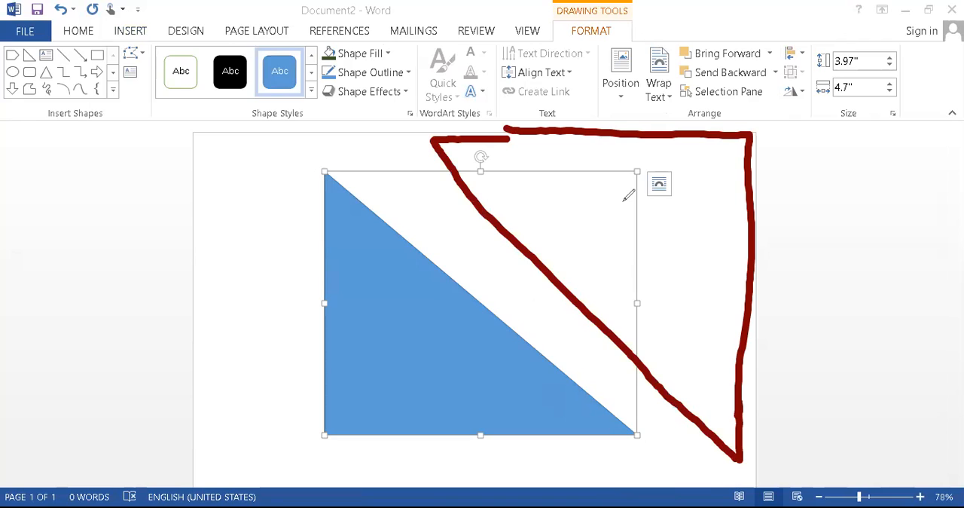
mouse_move(321, 184)
mouse_down()
mouse_move(330, 455)
mouse_move(329, 197)
mouse_move(608, 420)
mouse_move(354, 438)
mouse_up()
mouse_move(500, 308)
mouse_down()
mouse_move(670, 248)
mouse_move(623, 302)
mouse_up()
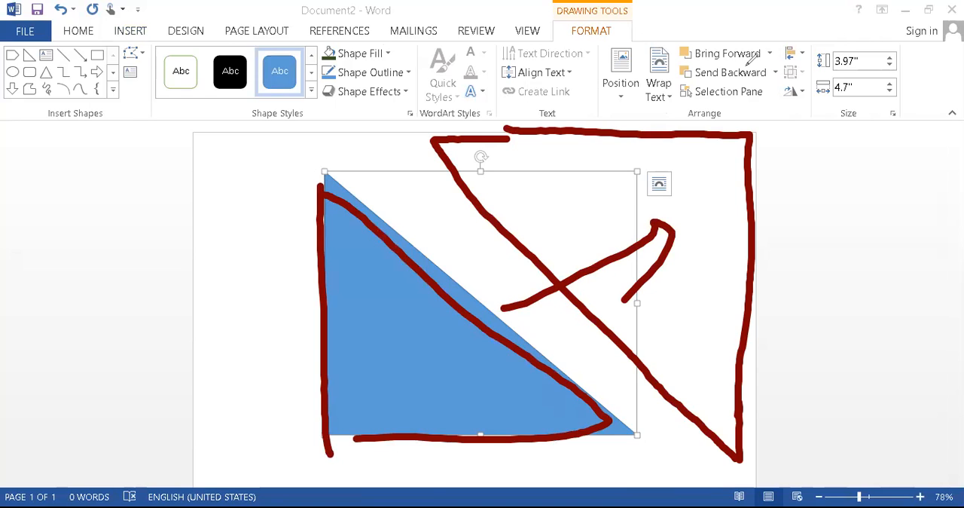
key(e)
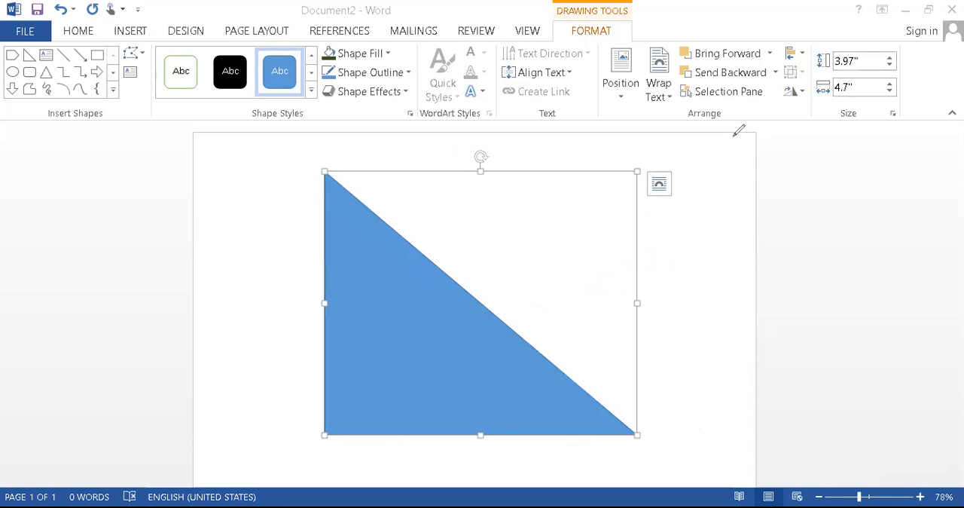
mouse_move(495, 188)
mouse_down()
mouse_move(518, 158)
mouse_move(526, 171)
mouse_move(491, 181)
mouse_move(385, 170)
mouse_up()
drag(404, 153, 409, 206)
mouse_move(154, 216)
mouse_down()
mouse_move(189, 257)
mouse_move(207, 260)
mouse_up()
mouse_move(234, 226)
mouse_down()
mouse_move(226, 233)
mouse_move(254, 241)
mouse_move(323, 209)
mouse_move(333, 155)
mouse_move(406, 132)
mouse_move(435, 144)
mouse_up()
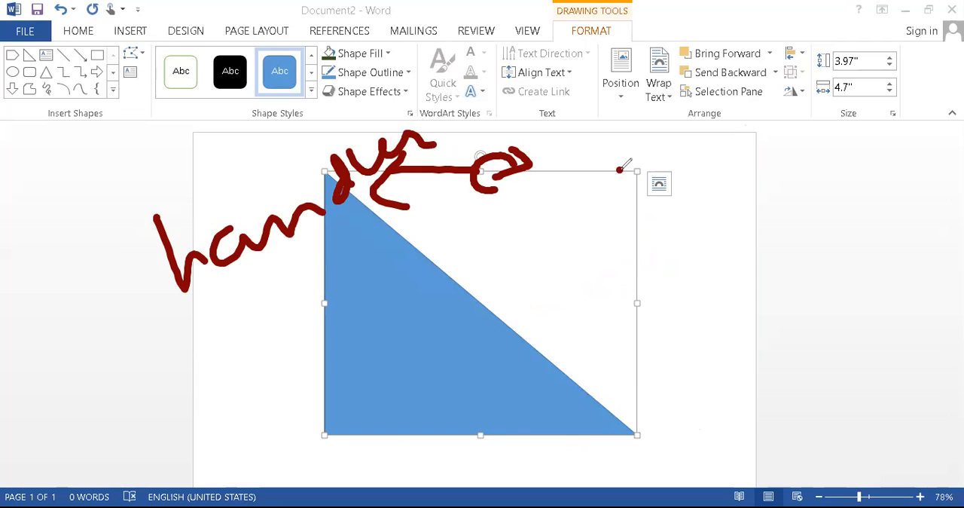
drag(382, 231, 496, 309)
mouse_move(460, 256)
mouse_down()
mouse_move(467, 264)
mouse_move(455, 350)
mouse_up()
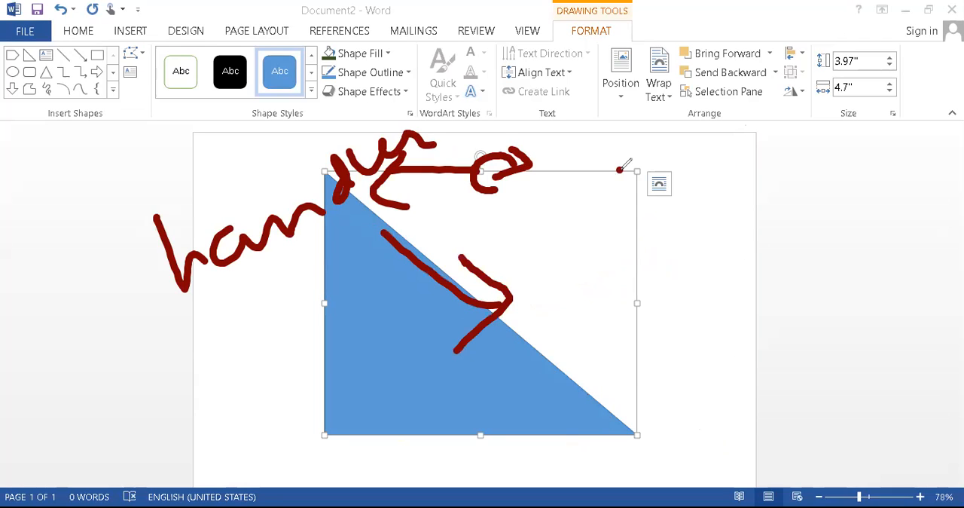
drag(545, 291, 577, 362)
drag(540, 271, 560, 318)
mouse_move(588, 260)
mouse_down()
mouse_move(618, 254)
mouse_move(587, 261)
mouse_up()
drag(631, 221, 651, 269)
drag(661, 220, 680, 252)
click(645, 204)
drag(664, 162, 733, 219)
drag(674, 207, 705, 186)
drag(737, 183, 772, 194)
mouse_move(767, 155)
mouse_down()
mouse_move(776, 187)
mouse_move(807, 173)
mouse_up()
mouse_move(632, 323)
mouse_down()
mouse_move(625, 328)
mouse_move(648, 388)
mouse_up()
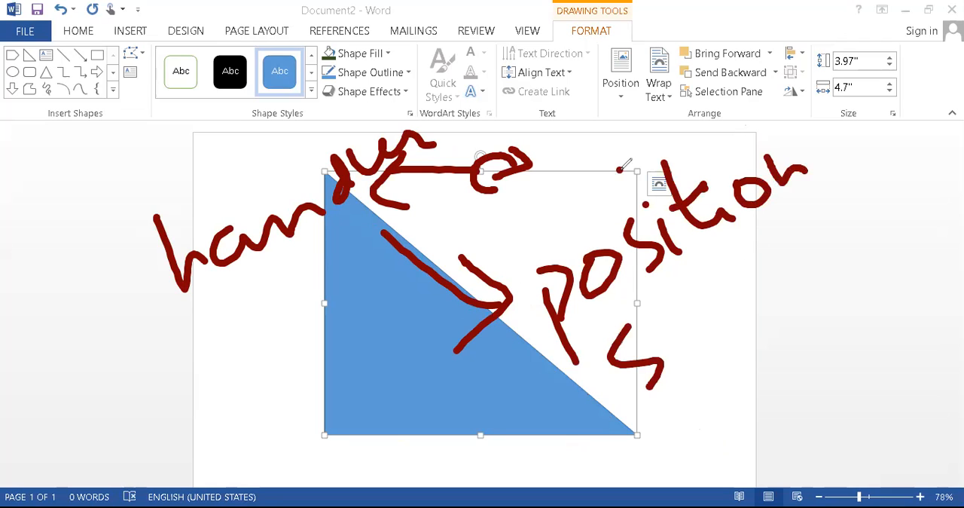
drag(666, 298, 686, 350)
drag(685, 331, 755, 317)
drag(776, 264, 819, 253)
drag(818, 208, 876, 299)
drag(831, 236, 836, 263)
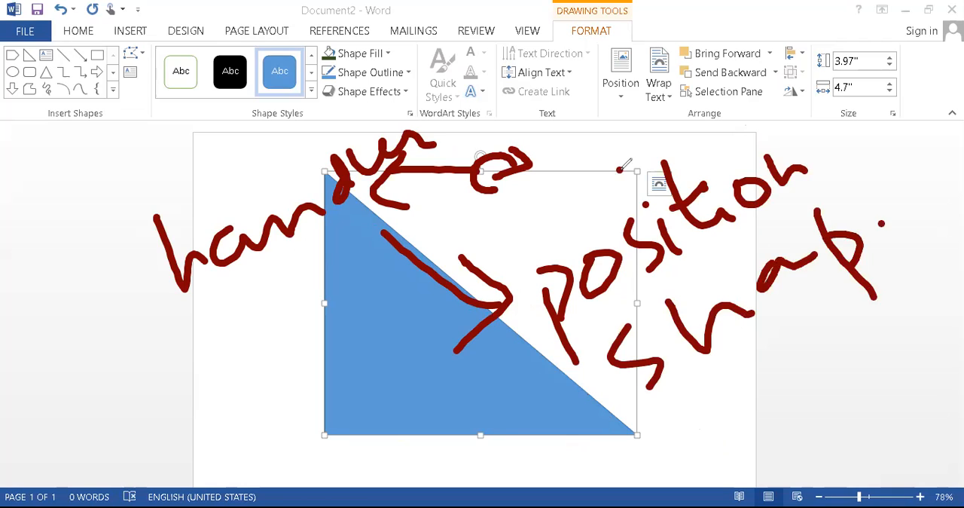
drag(881, 226, 913, 223)
drag(548, 200, 533, 223)
mouse_move(620, 168)
mouse_down()
mouse_move(648, 175)
mouse_move(729, 137)
mouse_move(746, 150)
mouse_move(802, 140)
mouse_move(827, 167)
mouse_move(858, 125)
mouse_up()
mouse_move(859, 158)
mouse_down()
mouse_move(906, 119)
mouse_move(927, 125)
mouse_move(963, 105)
mouse_up()
drag(900, 84, 943, 84)
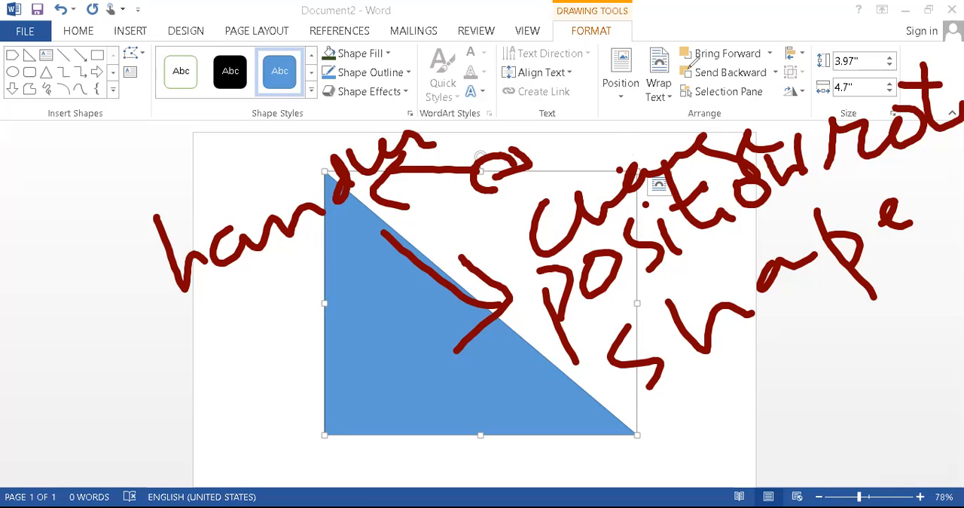
key(e)
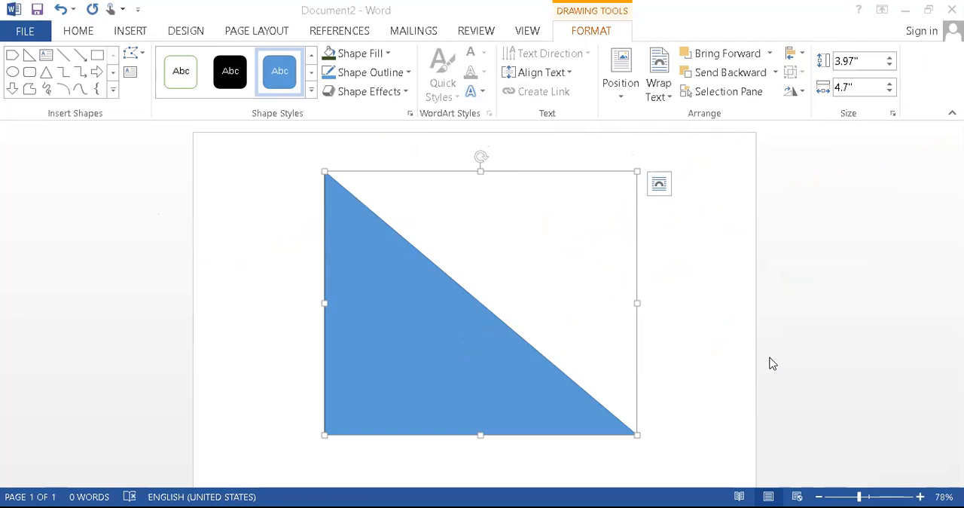
Rotate the triangle 180° so its right angle points to the page's upper-right corner
click(458, 303)
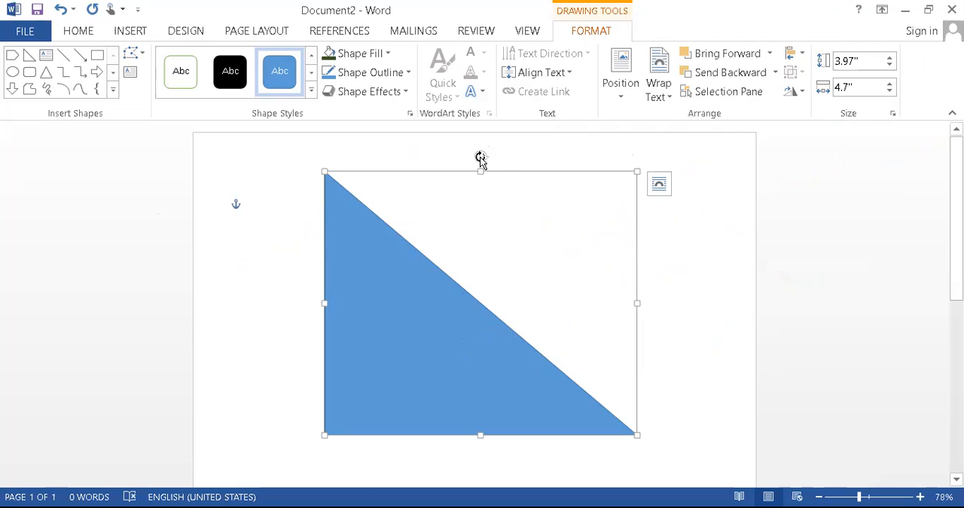
drag(480, 159, 491, 308)
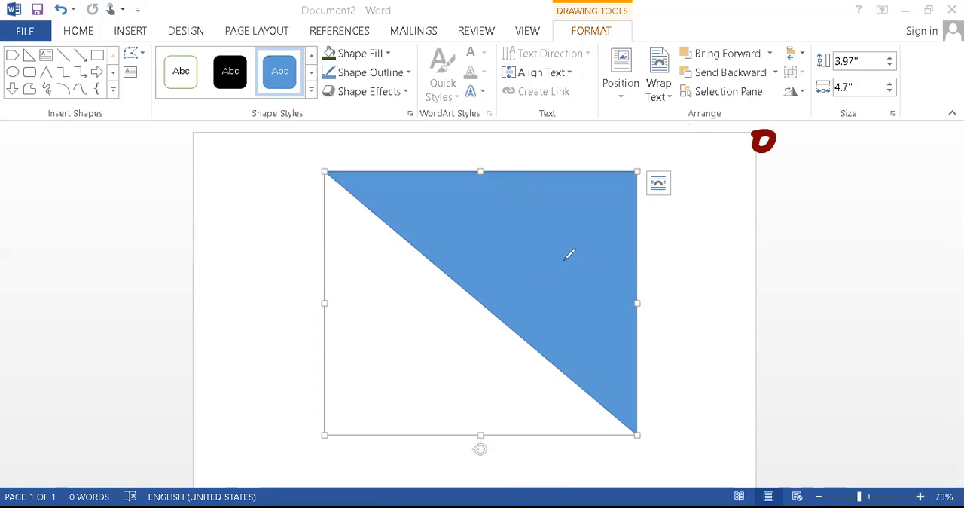
mouse_move(694, 221)
mouse_down()
mouse_move(697, 199)
mouse_move(726, 209)
mouse_up()
mouse_move(707, 290)
mouse_down()
mouse_move(721, 313)
mouse_move(745, 294)
mouse_up()
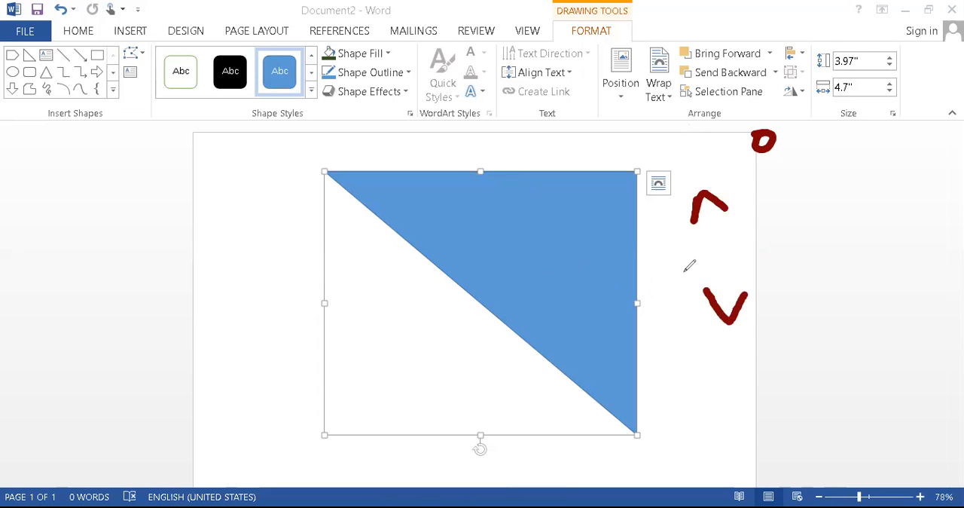
drag(800, 208, 818, 252)
mouse_move(604, 253)
mouse_down()
mouse_move(585, 279)
mouse_move(616, 287)
mouse_up()
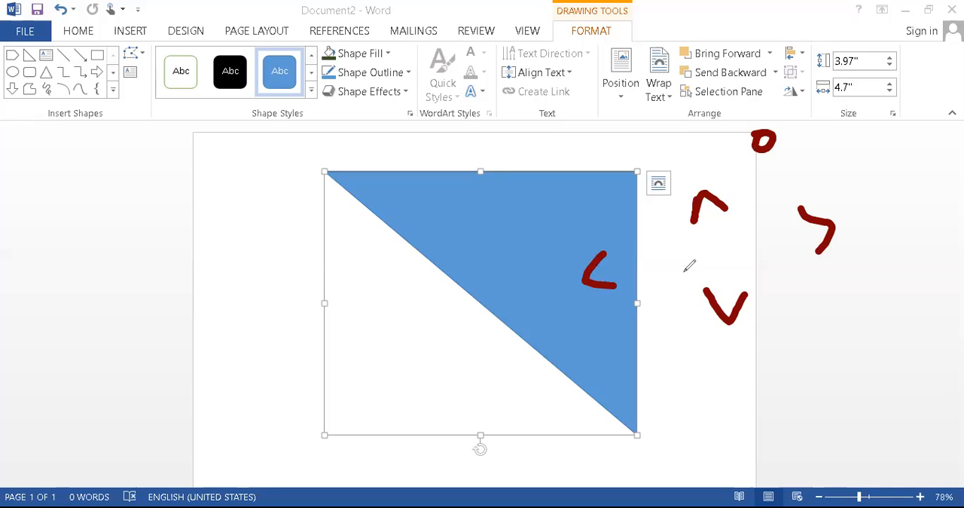
mouse_move(587, 202)
mouse_down()
mouse_move(562, 309)
mouse_move(571, 219)
mouse_move(559, 229)
mouse_up()
drag(558, 289, 505, 285)
drag(494, 324, 531, 337)
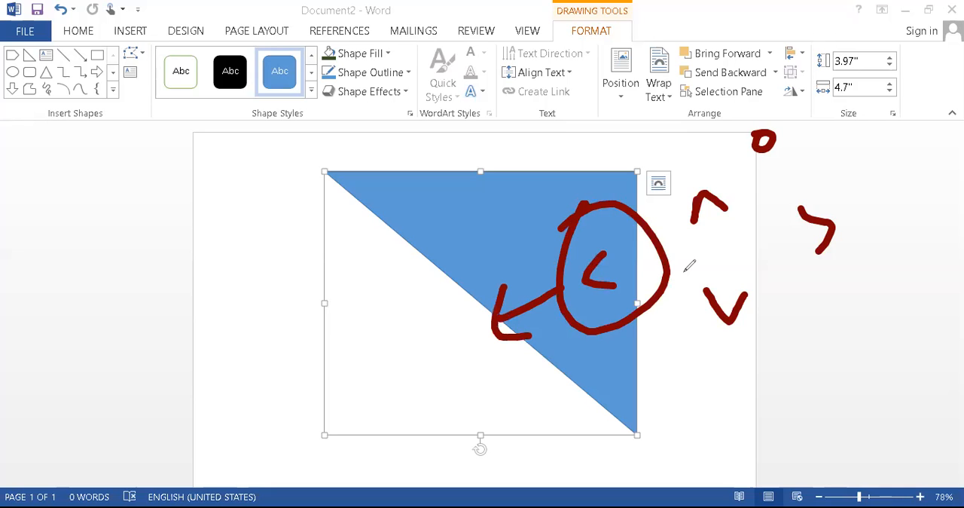
drag(311, 232, 313, 293)
mouse_move(309, 238)
mouse_down()
mouse_move(333, 227)
mouse_move(317, 296)
mouse_up()
mouse_move(380, 253)
mouse_down()
mouse_move(370, 280)
mouse_move(418, 282)
mouse_up()
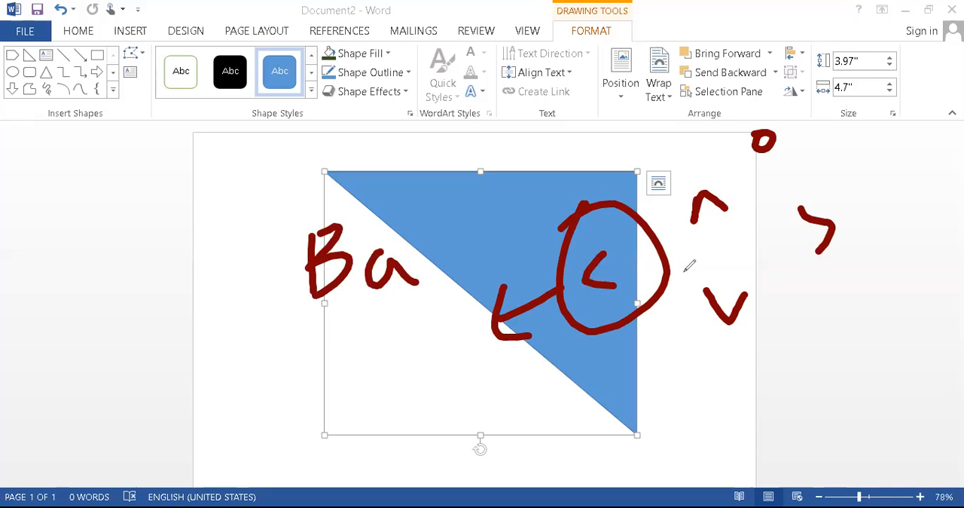
drag(450, 245, 452, 273)
drag(461, 208, 471, 271)
mouse_move(497, 217)
mouse_down()
mouse_move(506, 252)
mouse_move(527, 213)
mouse_move(595, 164)
mouse_up()
drag(594, 168, 605, 185)
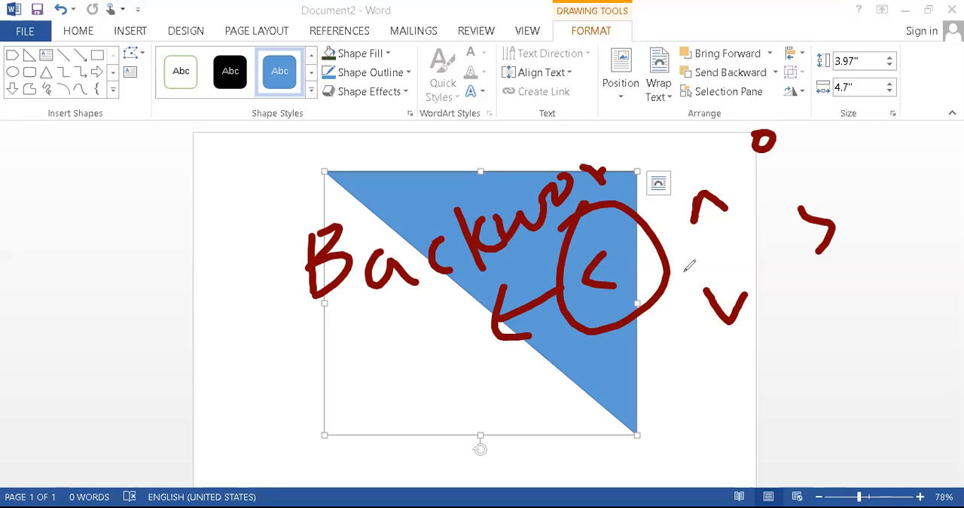
mouse_move(349, 197)
mouse_down()
mouse_move(181, 231)
mouse_move(235, 256)
mouse_up()
mouse_move(544, 303)
mouse_down()
mouse_move(341, 305)
mouse_move(274, 235)
mouse_move(261, 269)
mouse_up()
drag(272, 244, 307, 258)
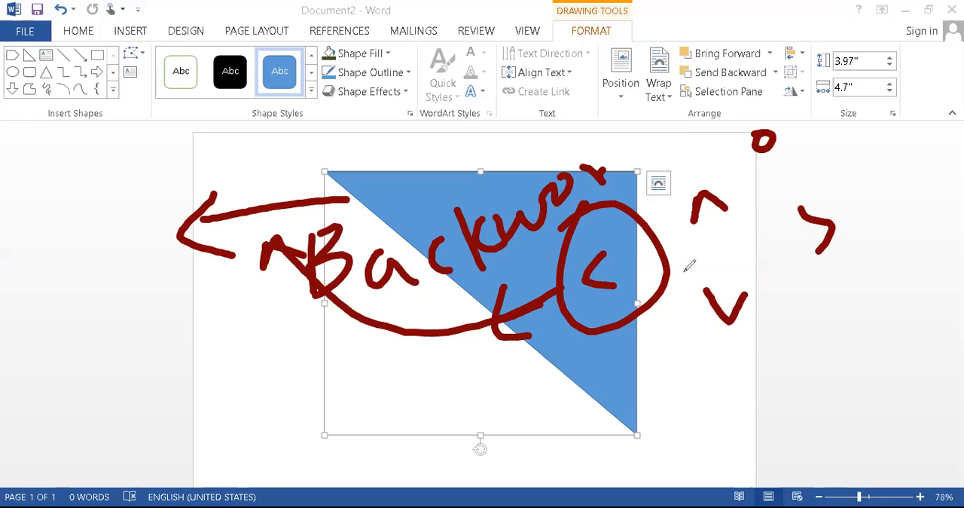
mouse_move(494, 135)
mouse_down()
mouse_move(494, 169)
mouse_move(483, 151)
mouse_move(519, 151)
mouse_up()
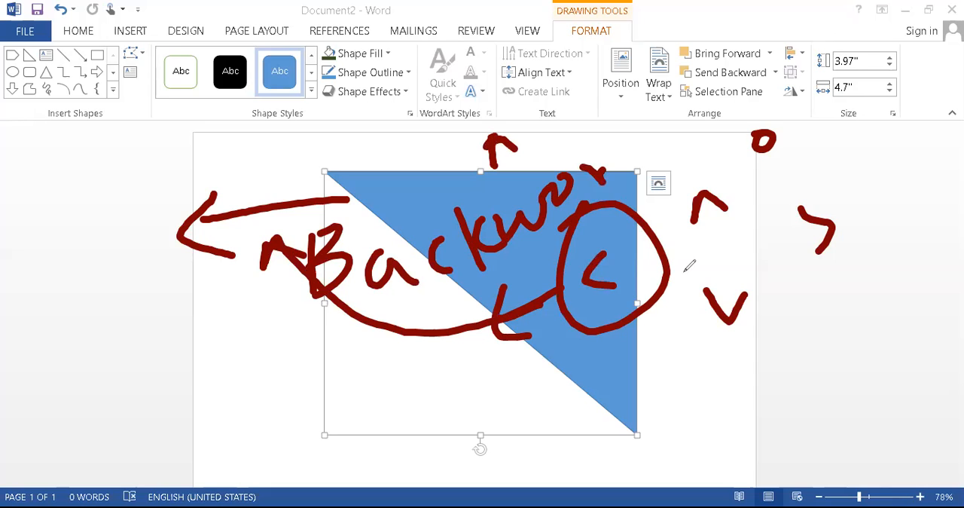
mouse_move(717, 170)
mouse_down()
mouse_move(705, 168)
mouse_move(716, 238)
mouse_move(729, 168)
mouse_move(710, 165)
mouse_up()
click(634, 122)
drag(634, 122, 666, 120)
drag(654, 125, 650, 176)
mouse_move(676, 136)
mouse_down()
mouse_move(699, 169)
mouse_move(703, 151)
mouse_up()
mouse_move(695, 268)
mouse_down()
mouse_move(774, 349)
mouse_move(764, 264)
mouse_move(781, 343)
mouse_move(755, 395)
mouse_move(762, 407)
mouse_up()
mouse_move(738, 402)
mouse_down()
mouse_move(765, 423)
mouse_move(782, 372)
mouse_move(816, 440)
mouse_up()
mouse_move(811, 385)
mouse_down()
mouse_move(832, 385)
mouse_move(847, 420)
mouse_move(816, 440)
mouse_up()
mouse_move(856, 387)
mouse_down()
mouse_move(847, 410)
mouse_move(855, 386)
mouse_up()
mouse_move(877, 336)
mouse_down()
mouse_move(881, 398)
mouse_move(903, 387)
mouse_move(896, 353)
mouse_up()
mouse_move(914, 333)
mouse_down()
mouse_move(909, 340)
mouse_move(922, 339)
mouse_move(937, 362)
mouse_move(963, 352)
mouse_up()
mouse_move(801, 177)
mouse_down()
mouse_move(789, 258)
mouse_move(874, 197)
mouse_move(804, 185)
mouse_up()
mouse_move(639, 357)
mouse_down()
mouse_move(714, 368)
mouse_move(678, 391)
mouse_up()
drag(834, 132, 827, 184)
drag(831, 148, 860, 140)
drag(795, 181, 830, 172)
mouse_move(836, 175)
mouse_down()
mouse_move(864, 160)
mouse_move(882, 181)
mouse_move(898, 161)
mouse_move(922, 173)
mouse_move(949, 166)
mouse_move(910, 174)
mouse_move(928, 175)
mouse_up()
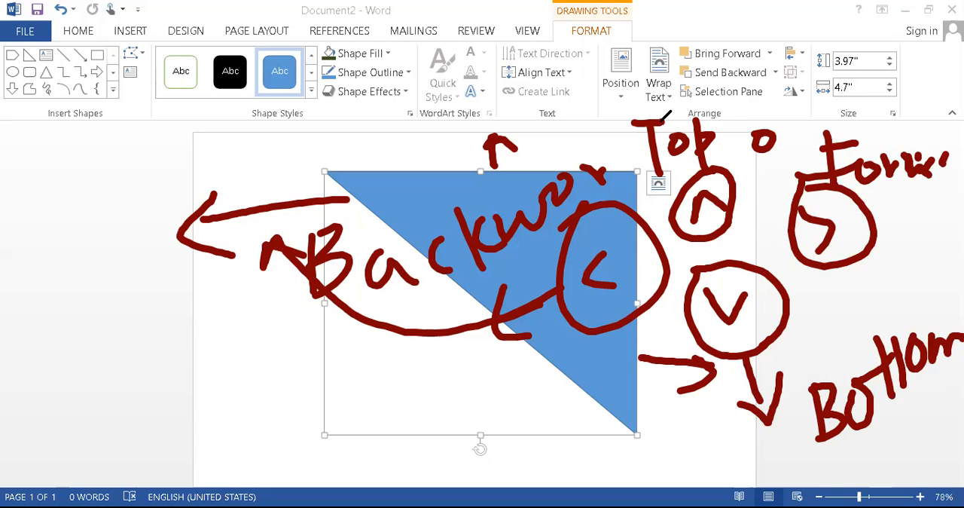
key(e)
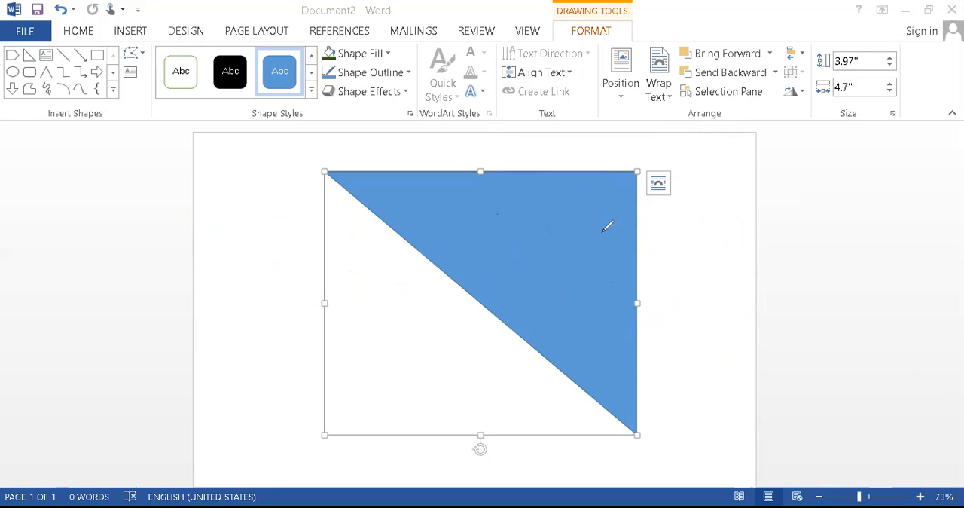
key(Escape)
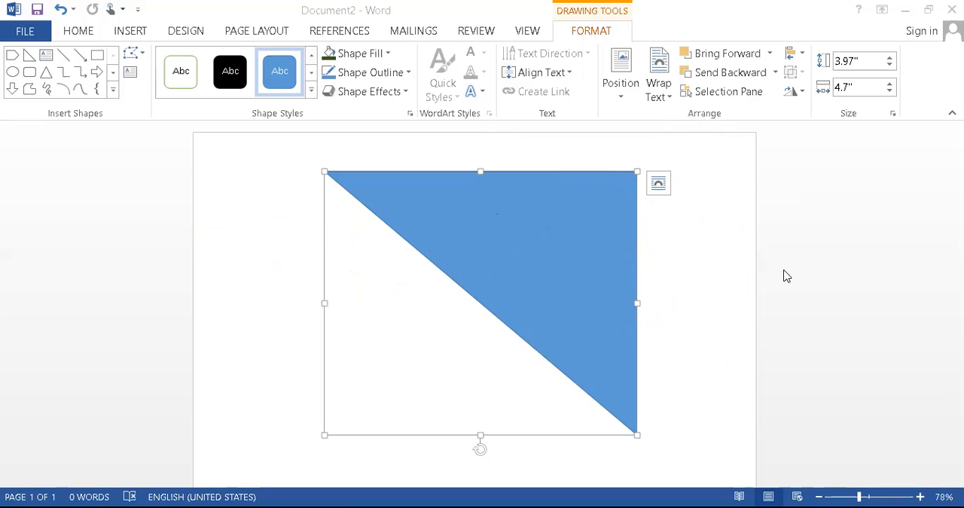
Move the triangle until it sits flush in the page's upper-right corner
click(585, 281)
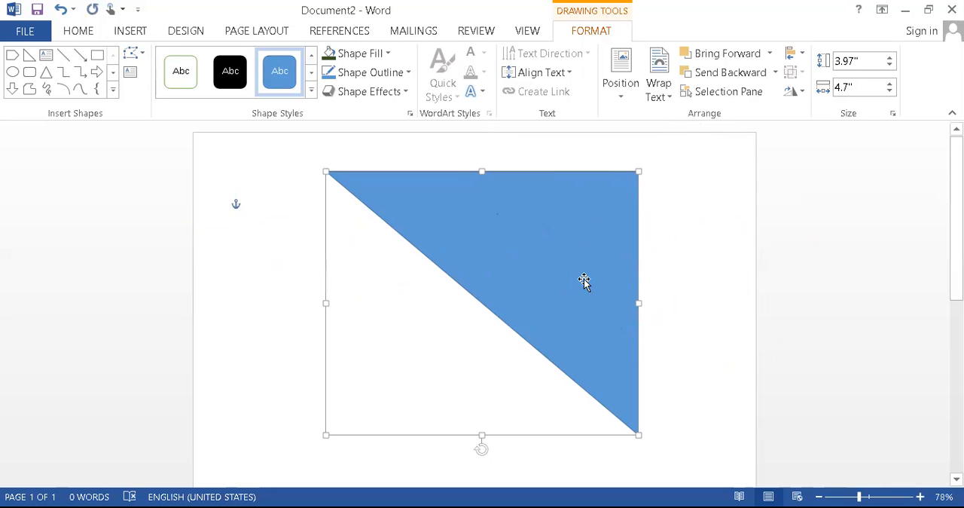
key(Right)
key(Right)
key(Right)
key(Right)
key(Right)
key(Right)
key(Right)
key(Right)
key(Right)
key(Right)
key(Right)
key(Right)
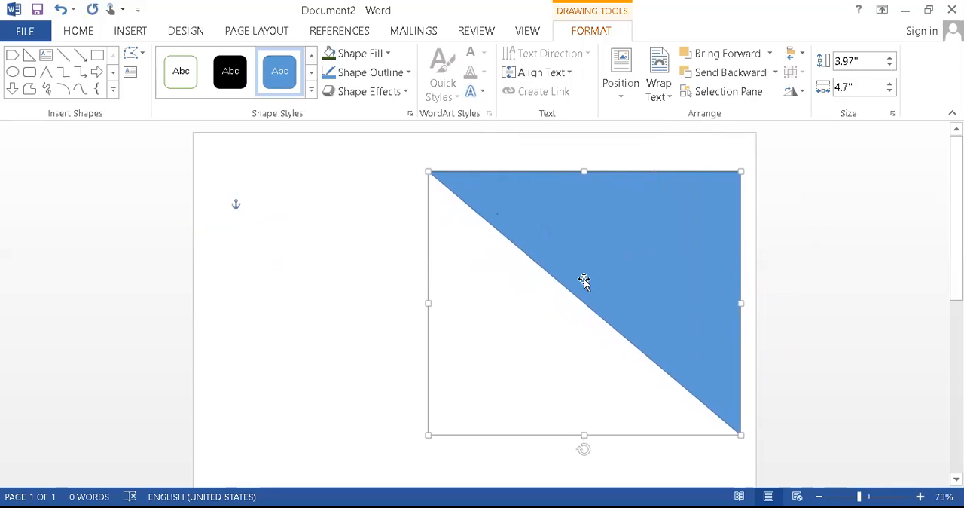
key(Right)
key(Right)
key(Right)
key(Right)
key(Right)
key(Right)
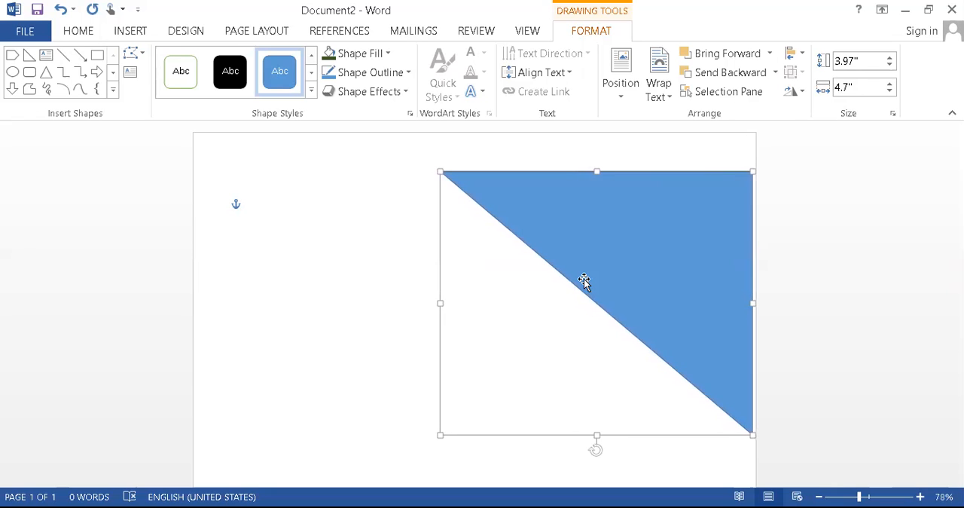
key(Up)
key(Up)
key(Up)
key(Up)
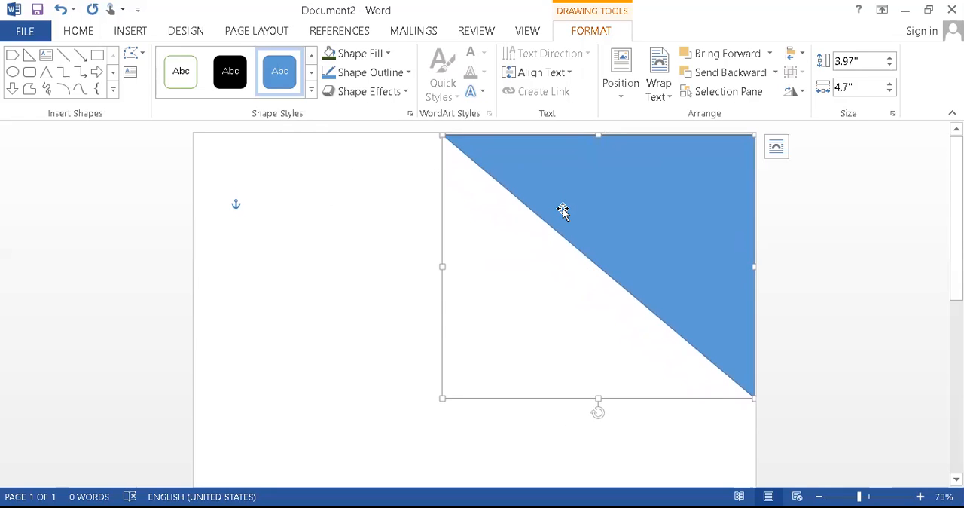
Paste a copy of the triangle lower on the page and rotate it roughly a quarter turn so its right angle points to the lower right
click(272, 293)
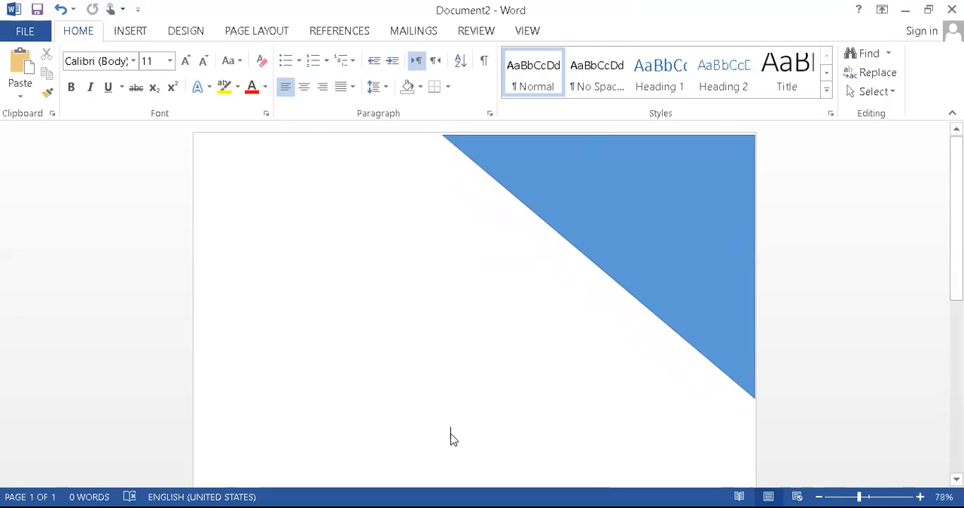
key(ctrl+v)
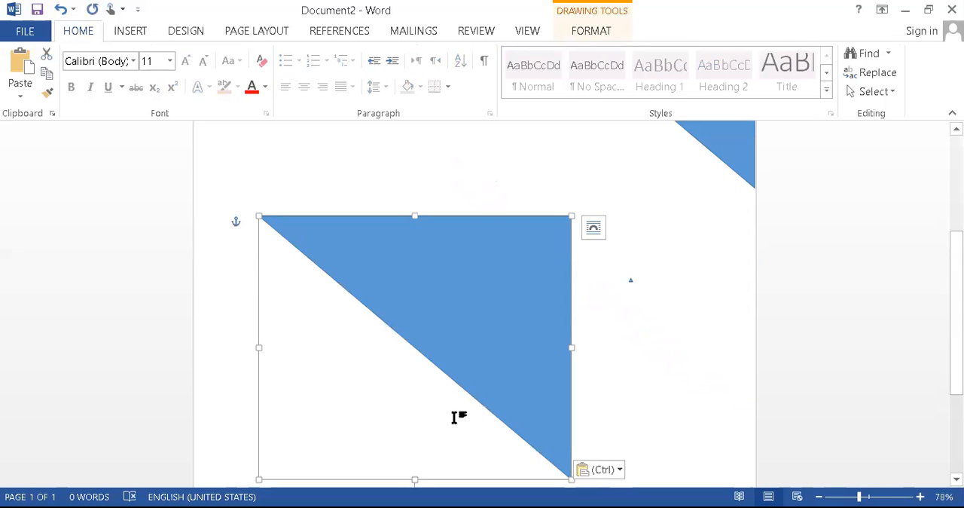
scroll(572, 307, down, 5)
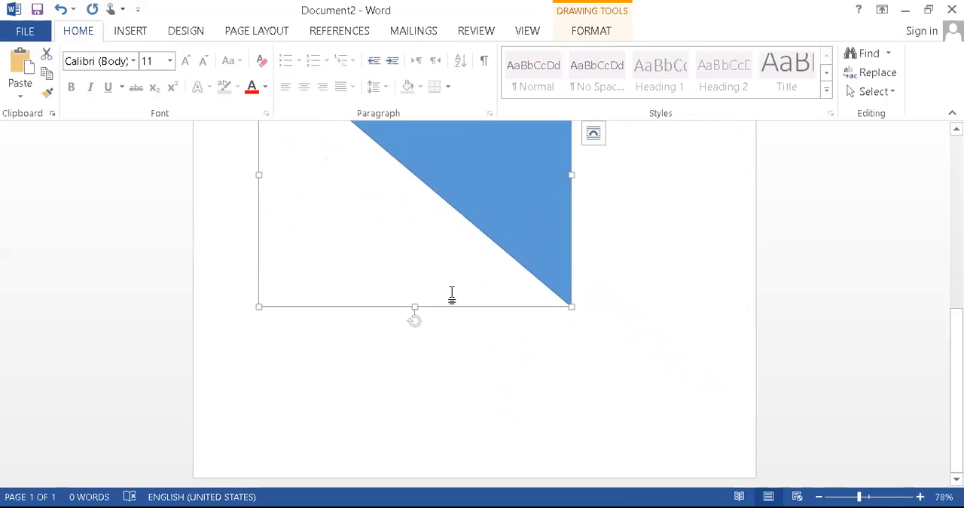
drag(414, 320, 349, 180)
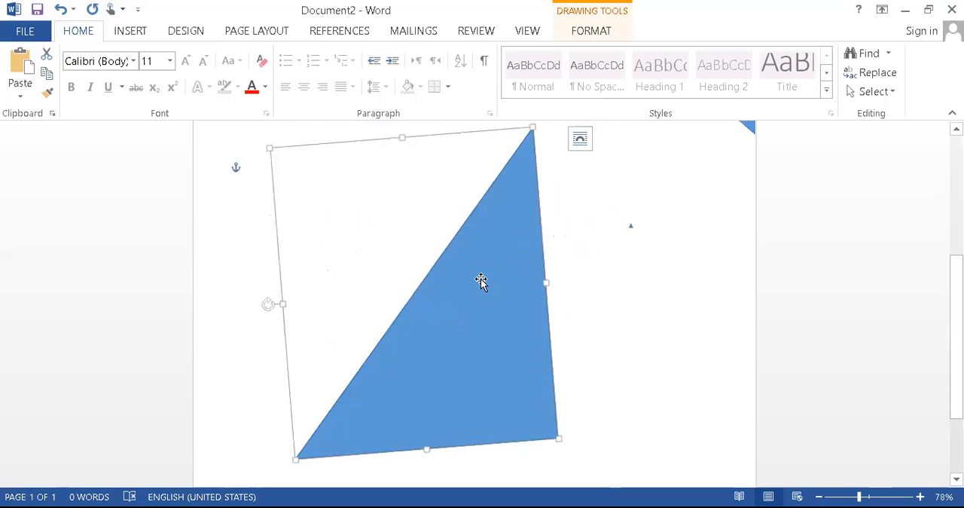
Move the copied triangle to the page's right side and straighten its rotation so its sides run parallel to the page edges
drag(486, 279, 700, 323)
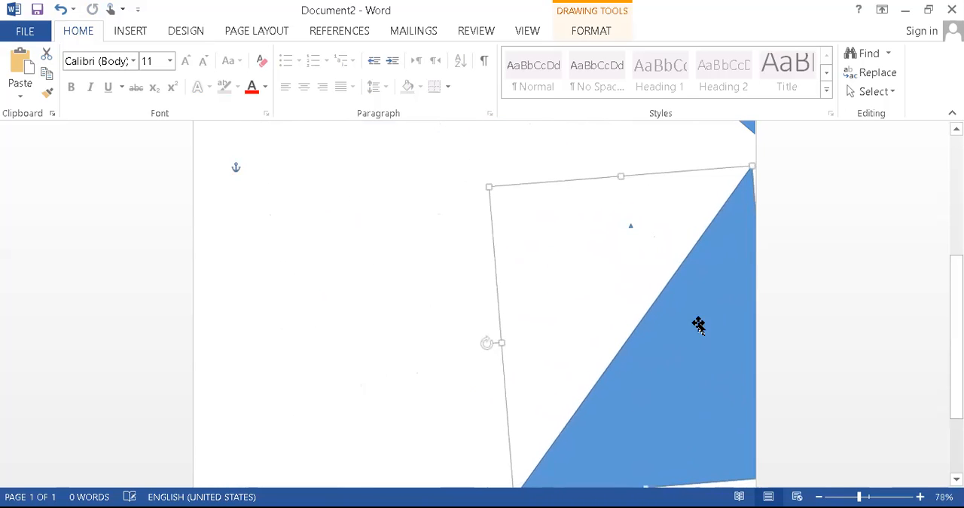
drag(650, 400, 648, 395)
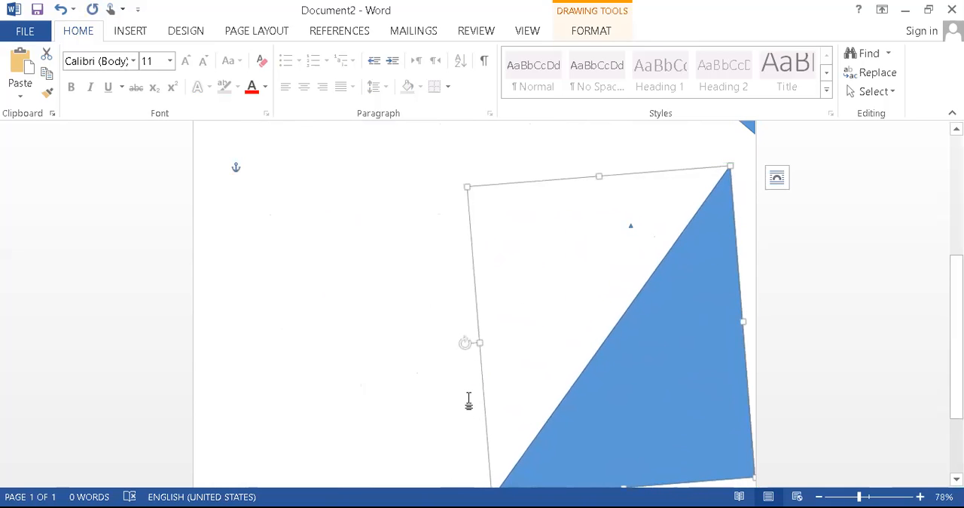
key(ctrl+alt+Right)
key(ctrl+alt+Right)
key(ctrl+alt+Right)
key(ctrl+alt+Right)
key(ctrl+alt+Right)
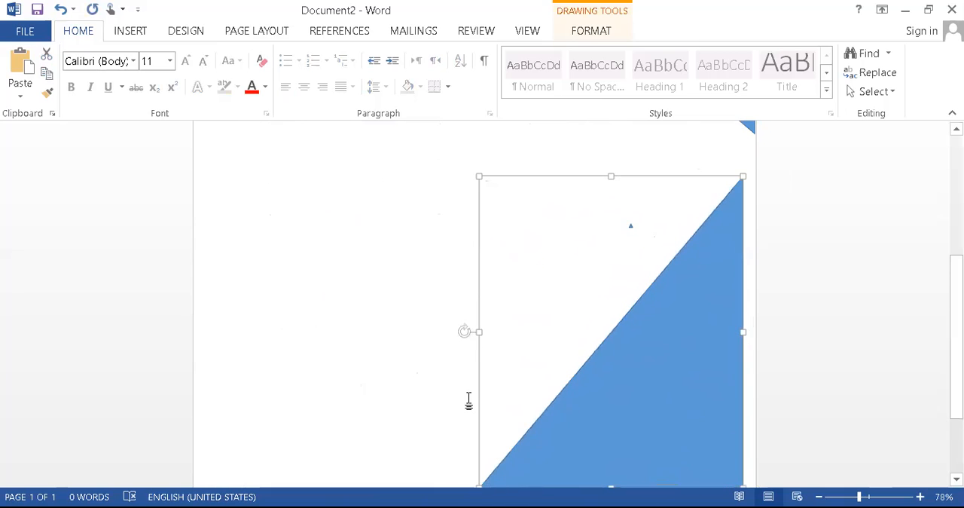
Nudge the copied triangle until its vertical side lies against the page's right edge
key(Right)
key(Right)
key(Right)
key(Up)
key(Right)
key(Right)
key(Right)
key(Right)
key(Right)
key(Right)
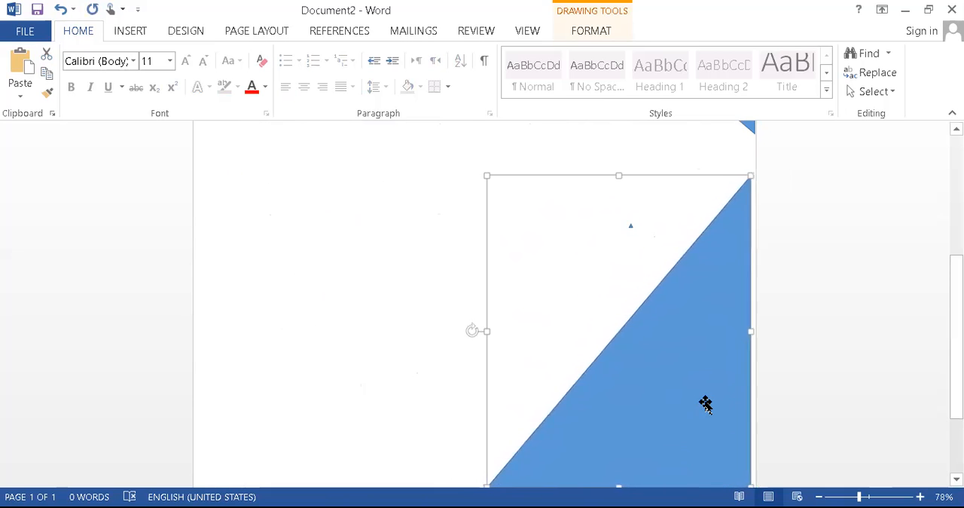
key(Right)
key(Right)
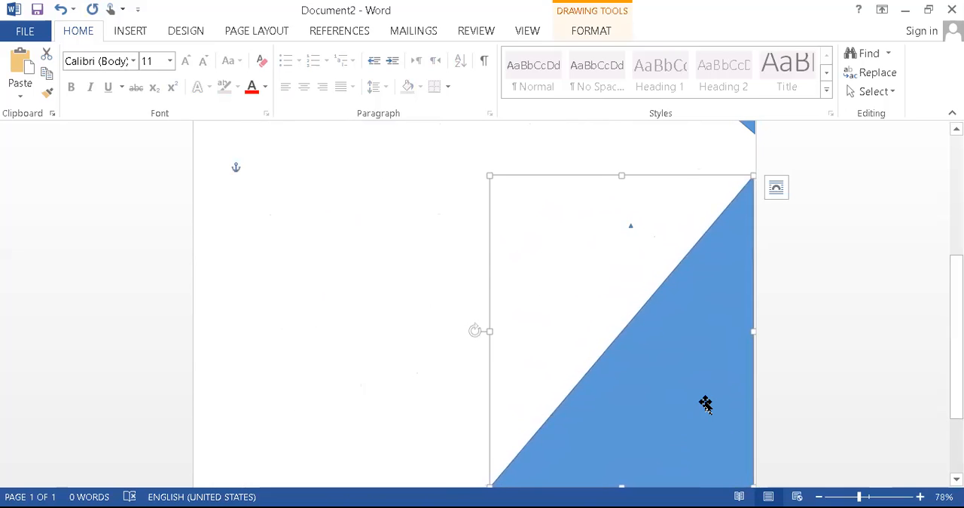
Enlarge the upper triangle leftward and downward until its lower tip overlaps the lower triangle
click(848, 491)
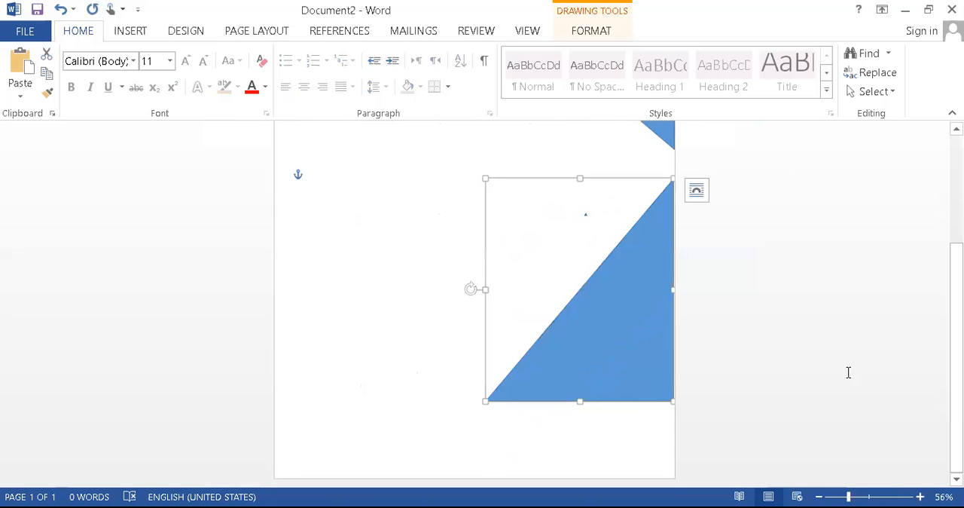
scroll(848, 372, up, 3)
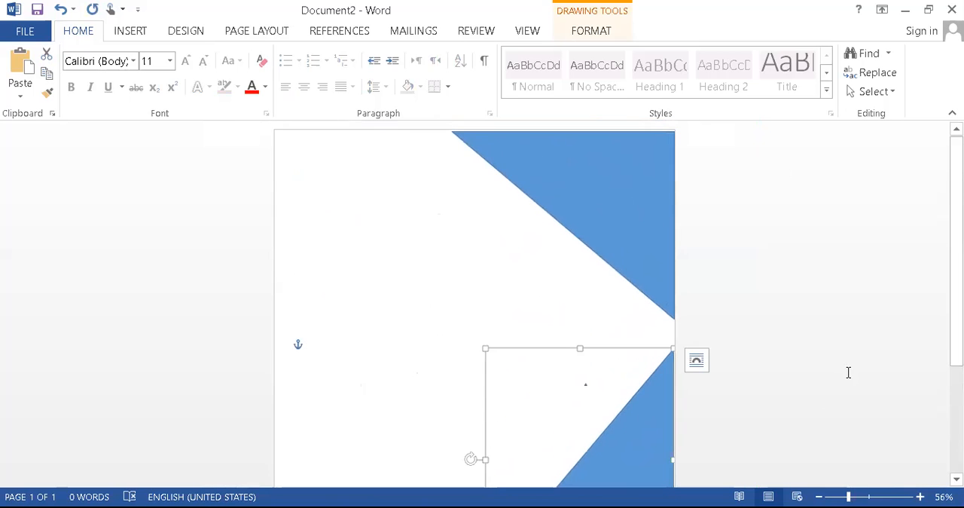
click(130, 31)
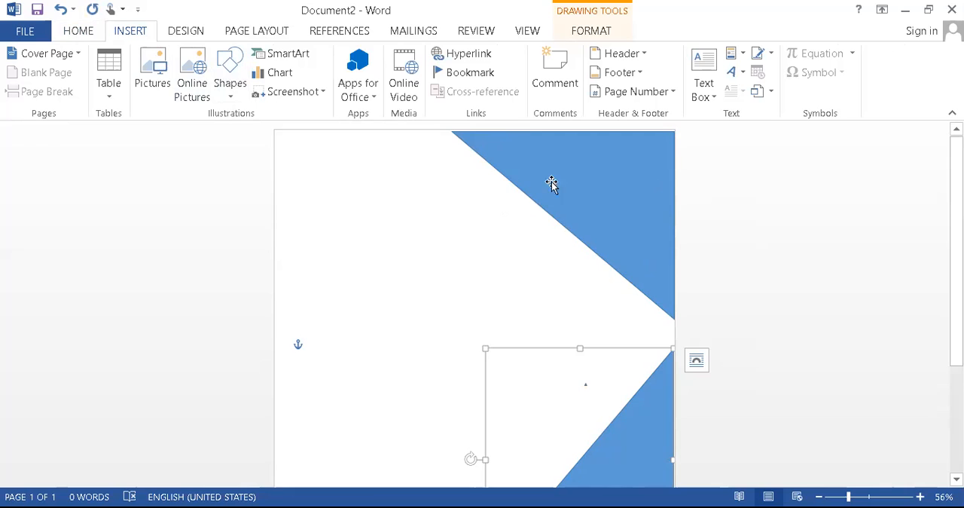
click(595, 242)
drag(430, 225, 304, 223)
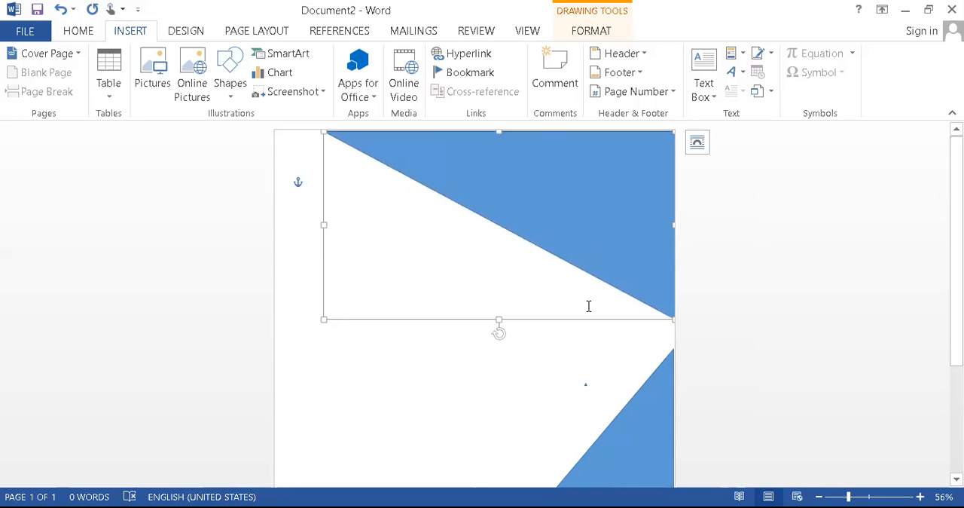
drag(499, 319, 421, 429)
Stretch the lower triangle to the page's left edge and slightly farther down
scroll(575, 269, down, 2)
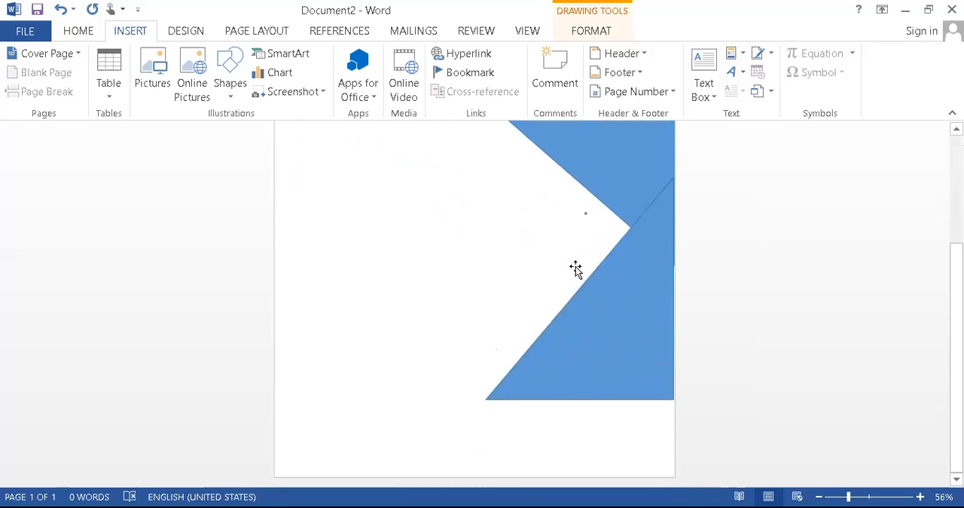
click(674, 305)
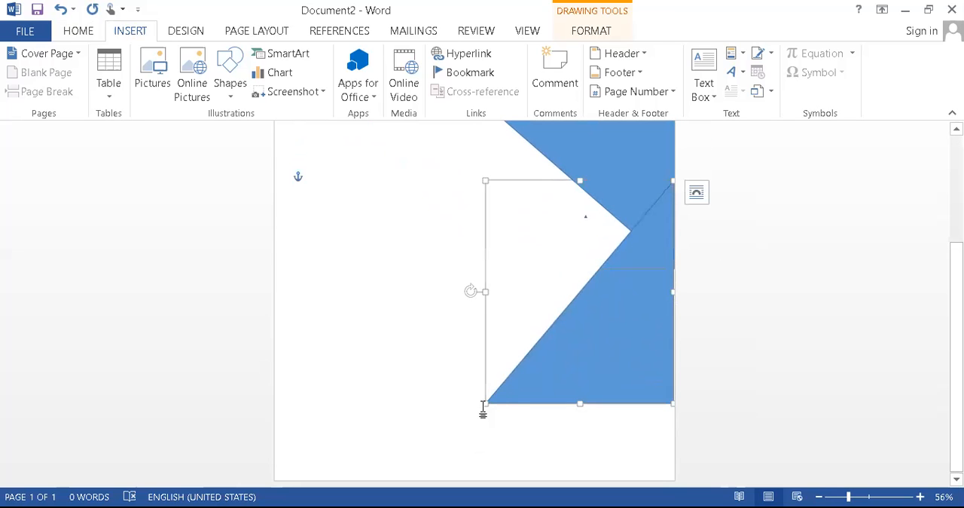
drag(485, 403, 311, 427)
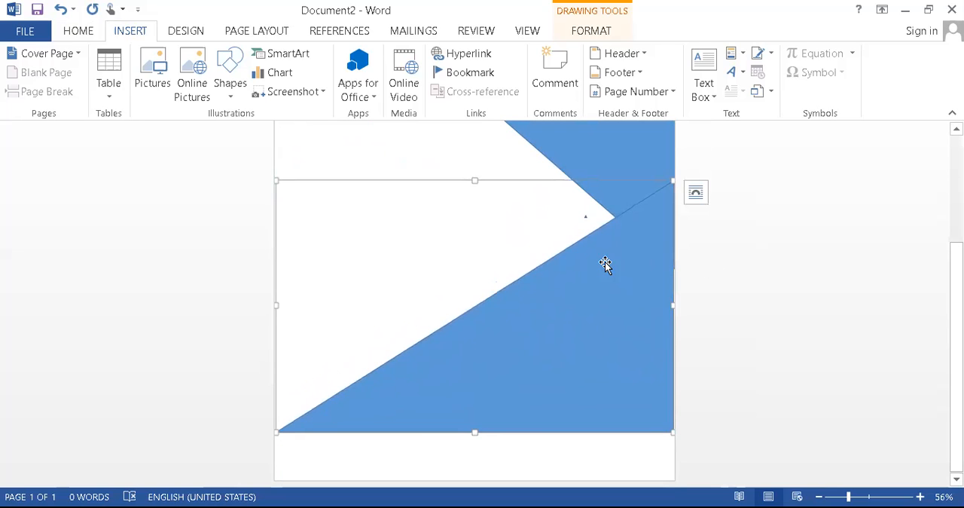
Fill the upper triangle with the darkest green of the theme colours
scroll(605, 264, up, 5)
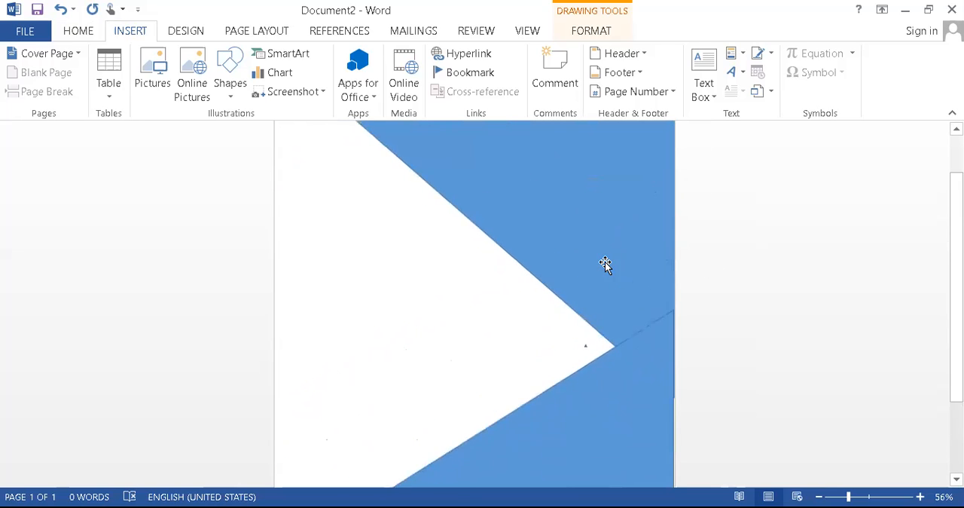
click(603, 219)
right_click(602, 221)
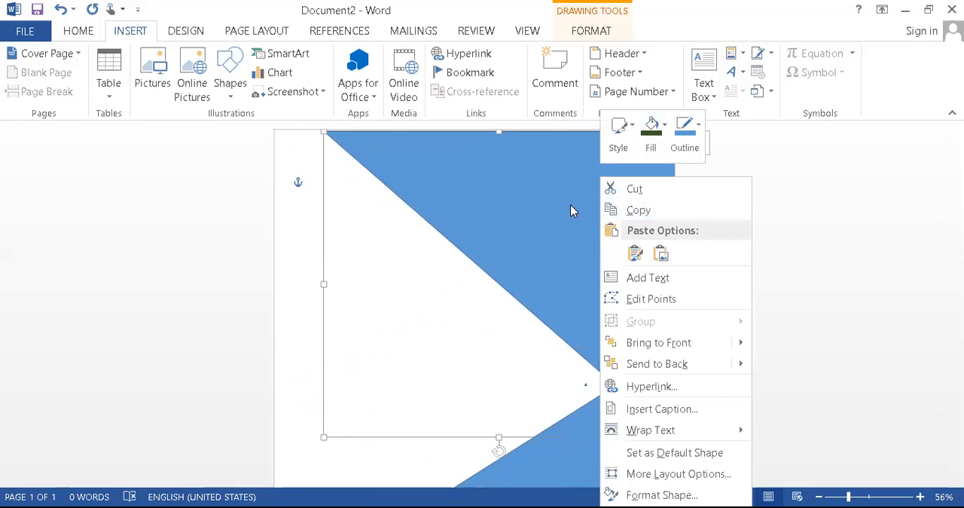
click(660, 133)
click(769, 251)
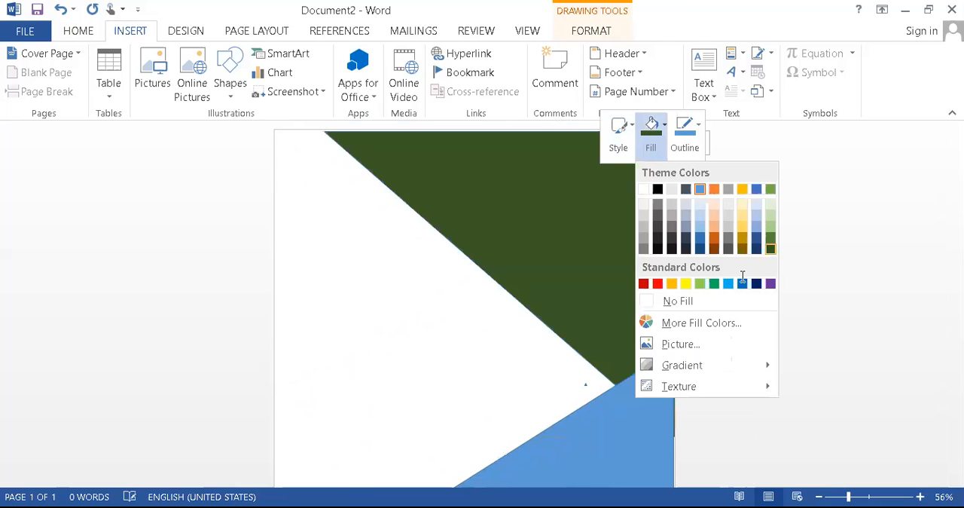
Fill the lower triangle with the standard orange colour and deselect it
scroll(632, 422, down, 5)
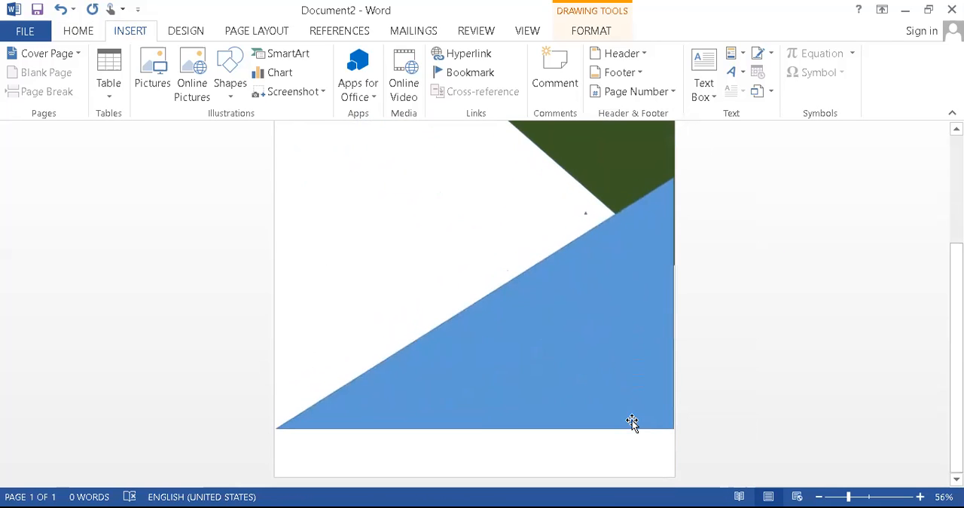
click(632, 419)
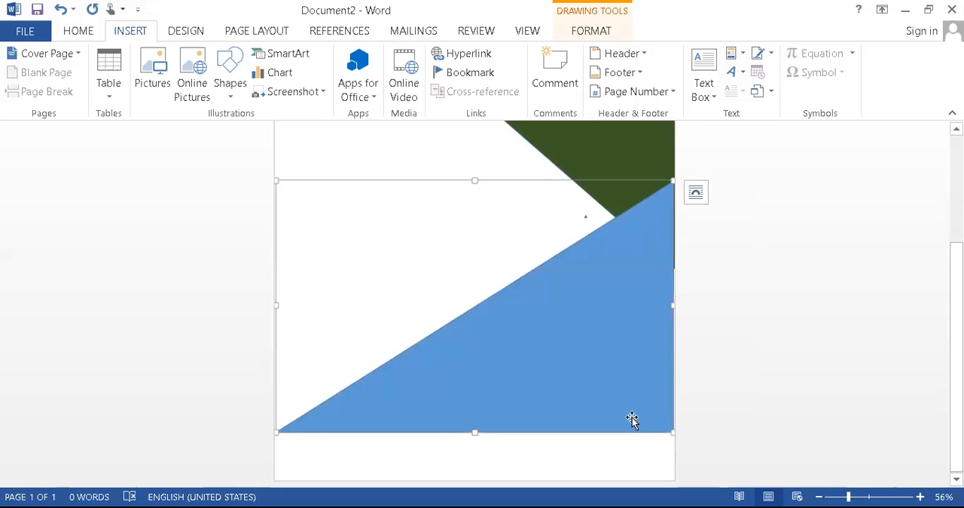
right_click(651, 222)
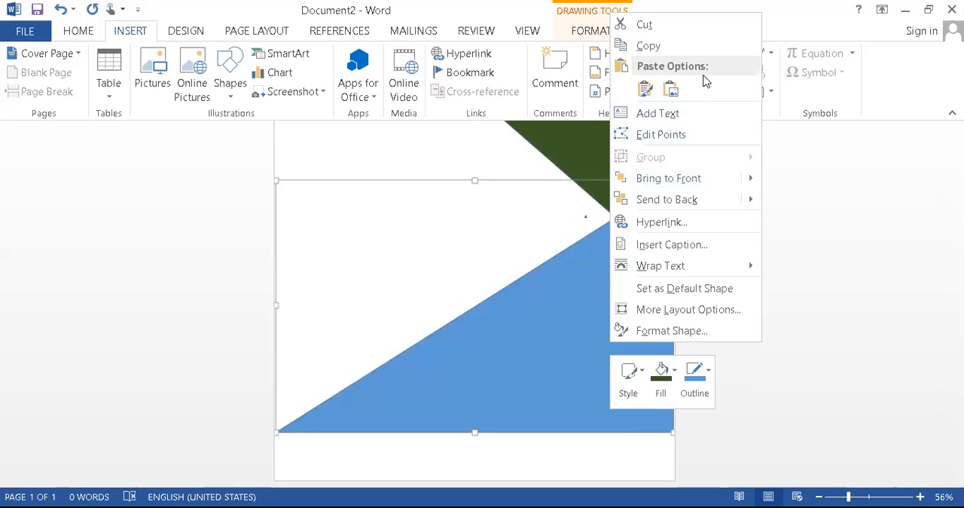
click(677, 367)
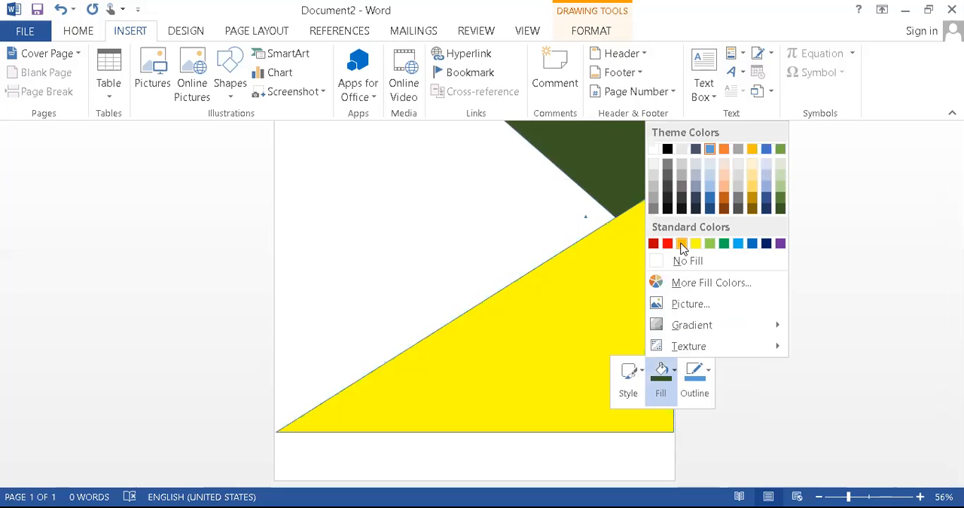
click(682, 243)
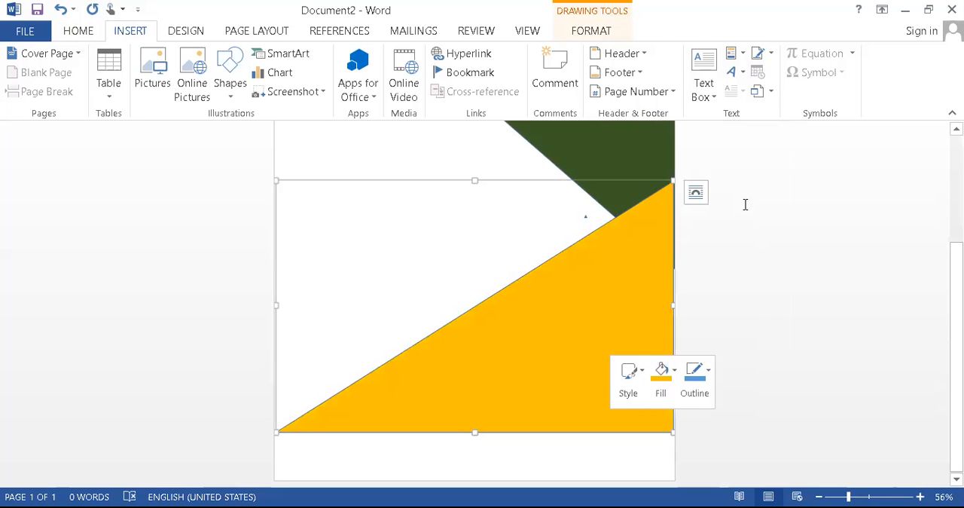
scroll(745, 204, up, 5)
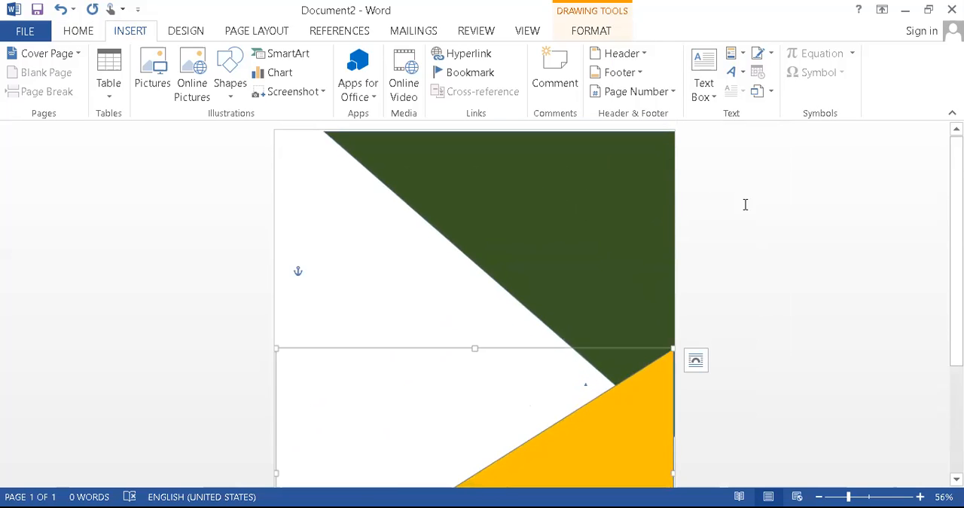
click(732, 275)
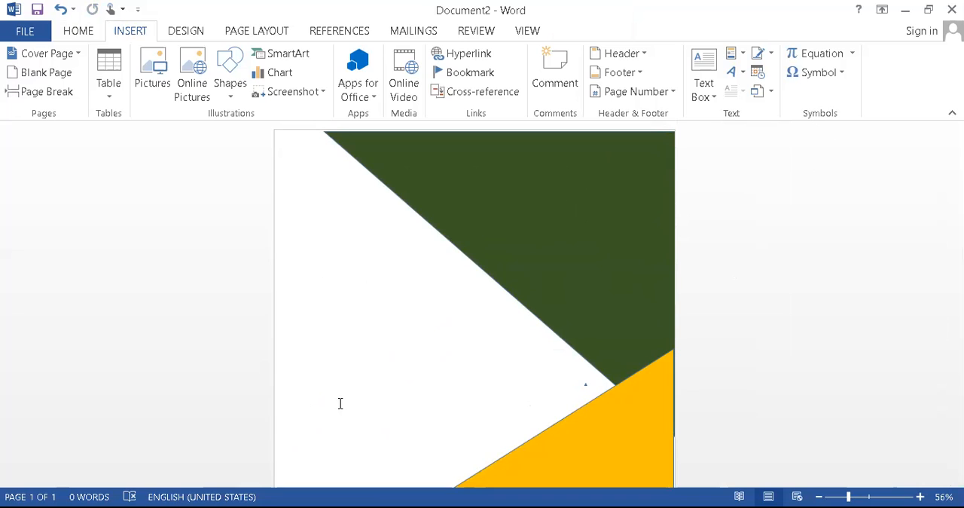
key(ctrl+2)
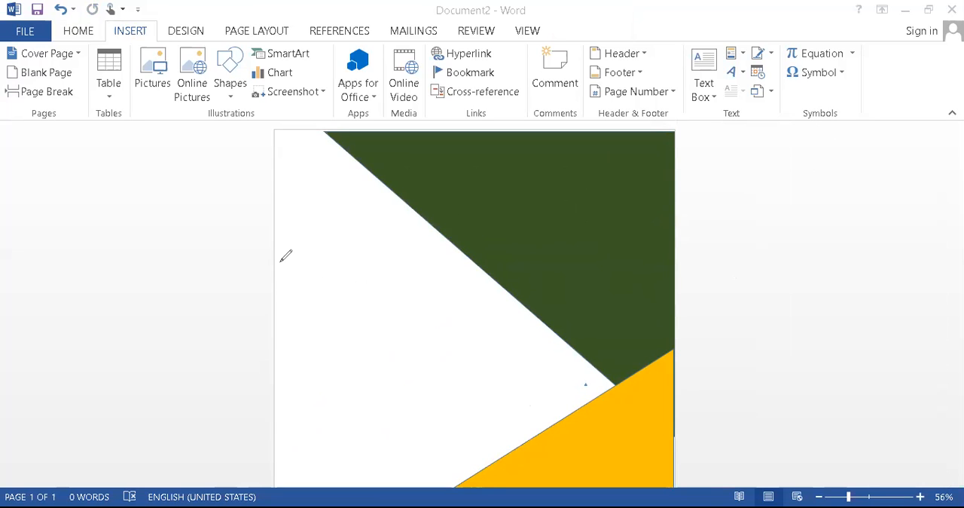
drag(297, 292, 489, 302)
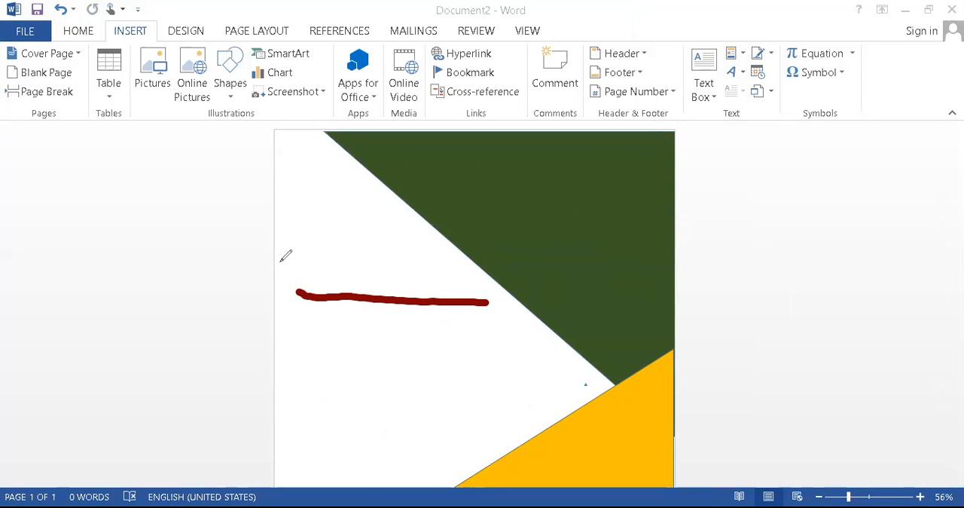
drag(327, 405, 546, 391)
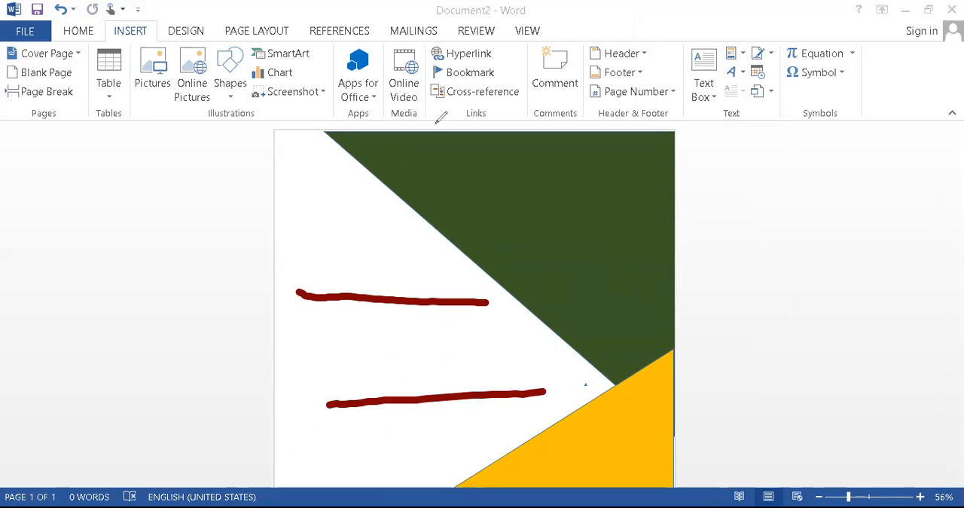
click(721, 137)
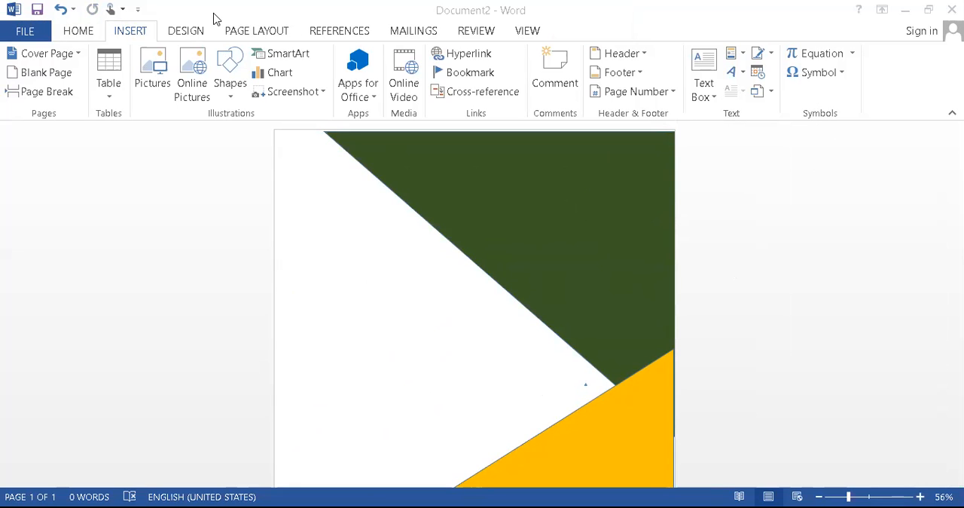
Draw a nearly horizontal line about 3.75" long in the white area beside the green triangle and give it the intense black line style
click(233, 100)
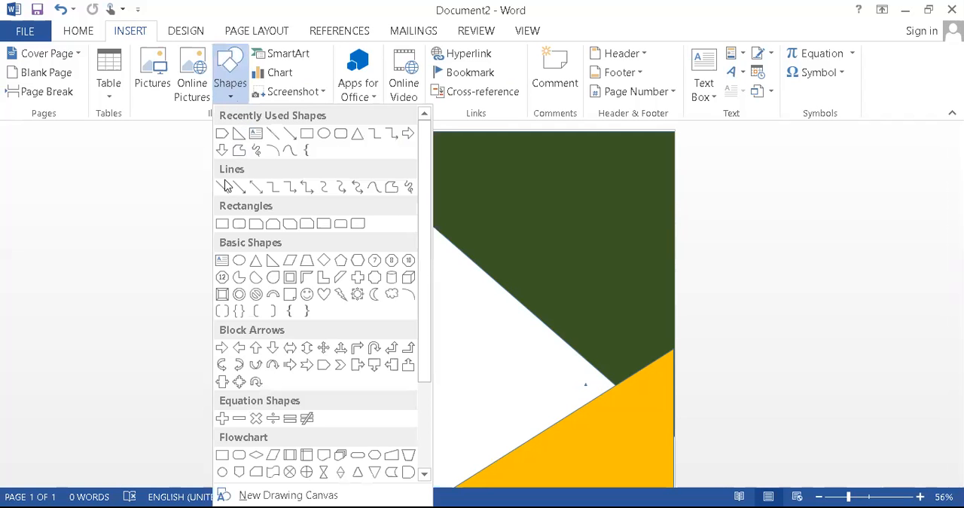
click(222, 190)
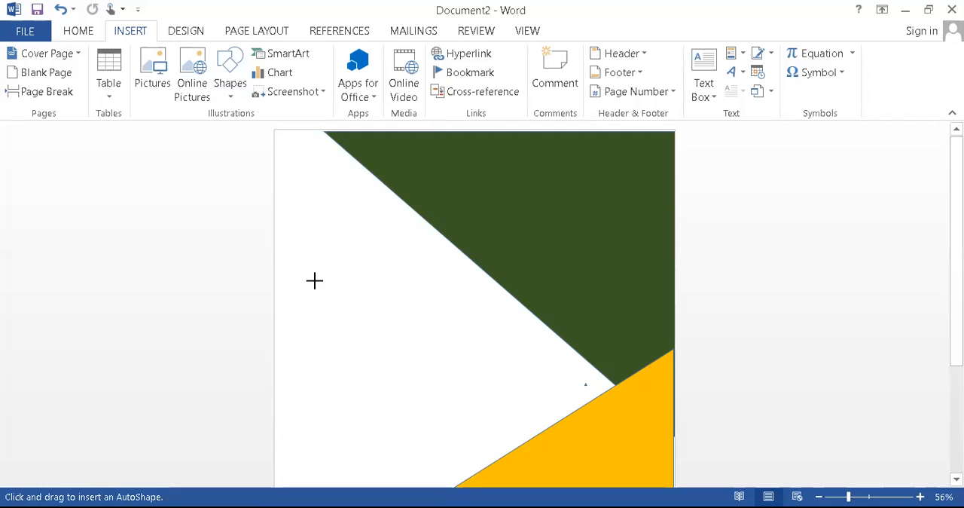
drag(301, 305, 478, 307)
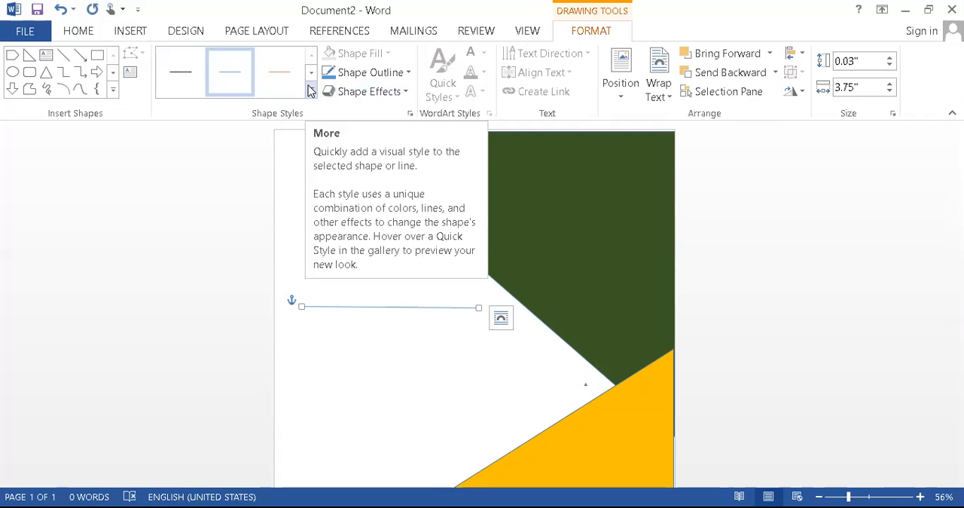
click(310, 90)
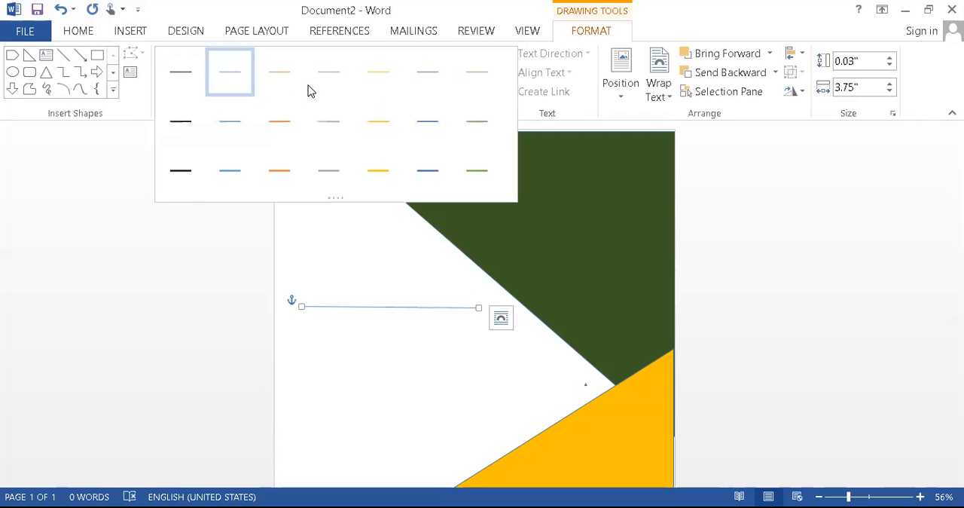
click(190, 173)
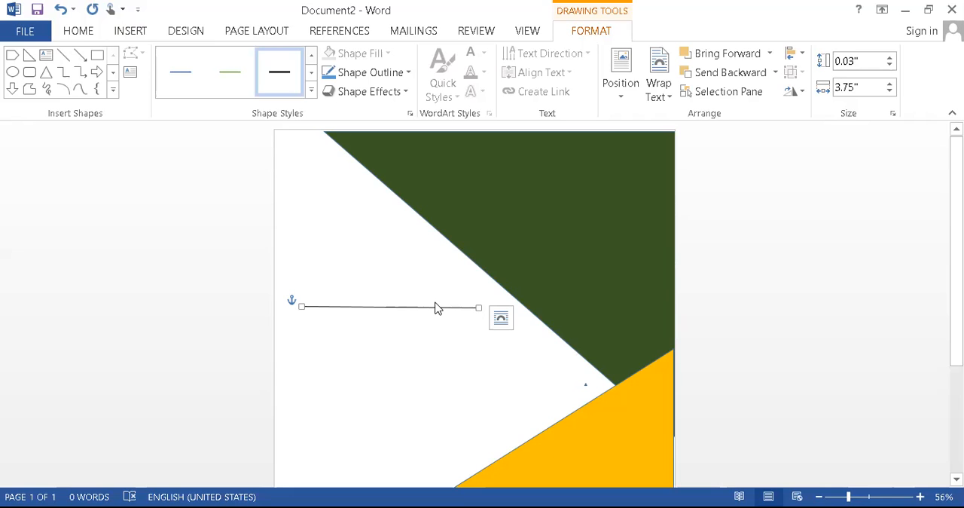
Try the Intense Line - Accent 6 style on the line and restore the intense black style
click(313, 93)
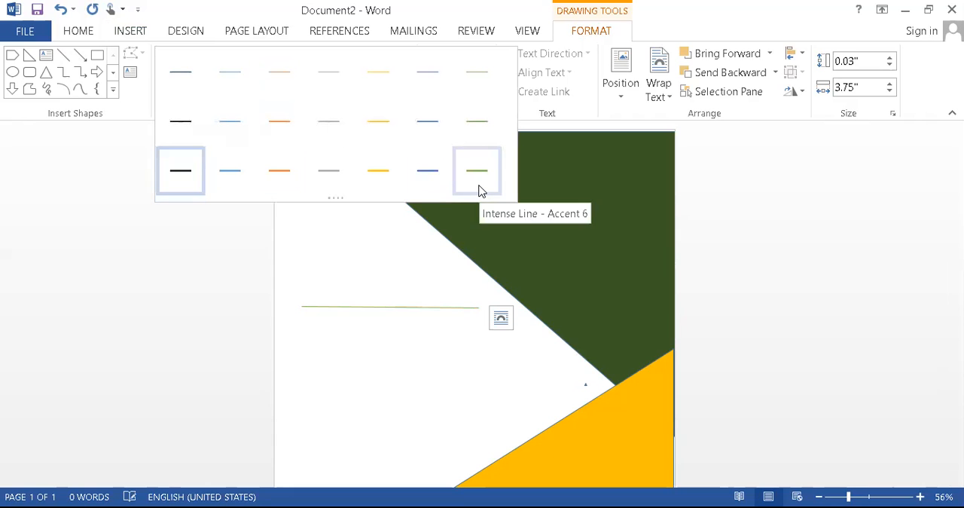
click(480, 186)
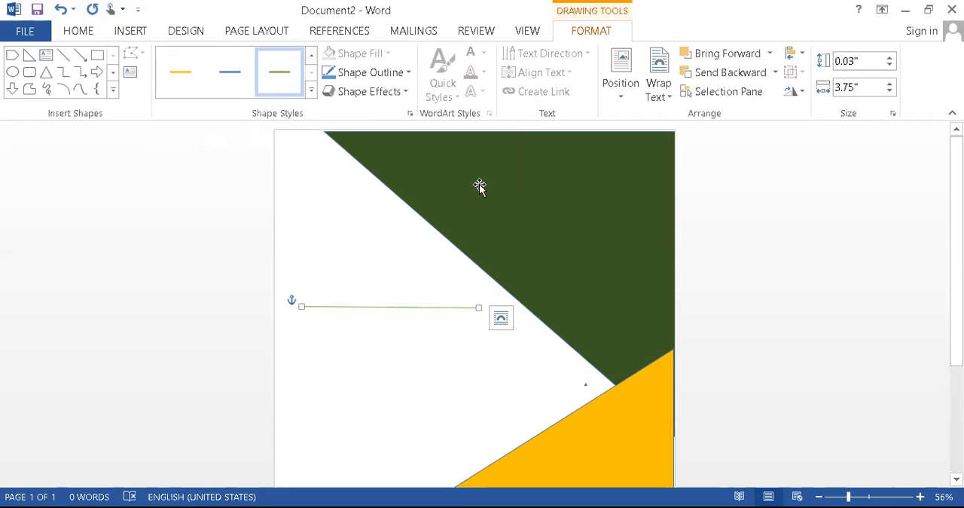
click(311, 91)
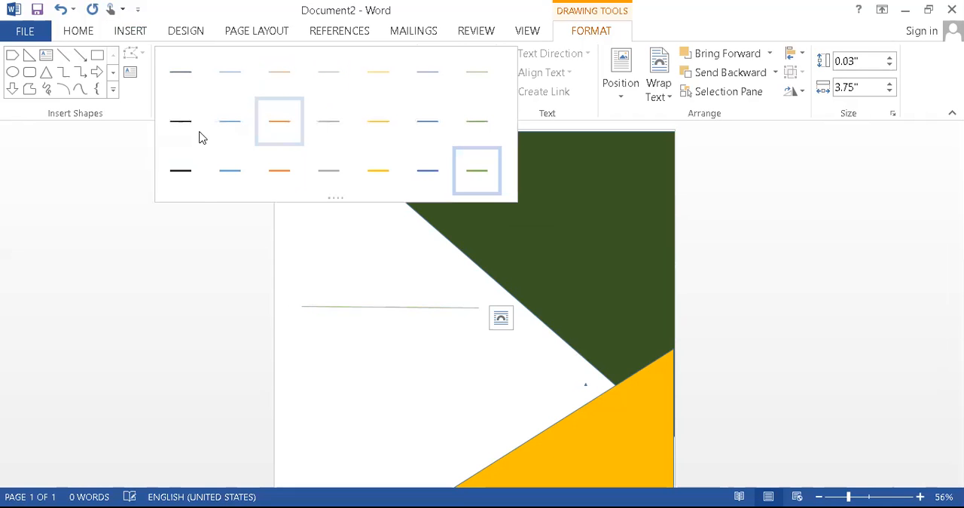
click(188, 177)
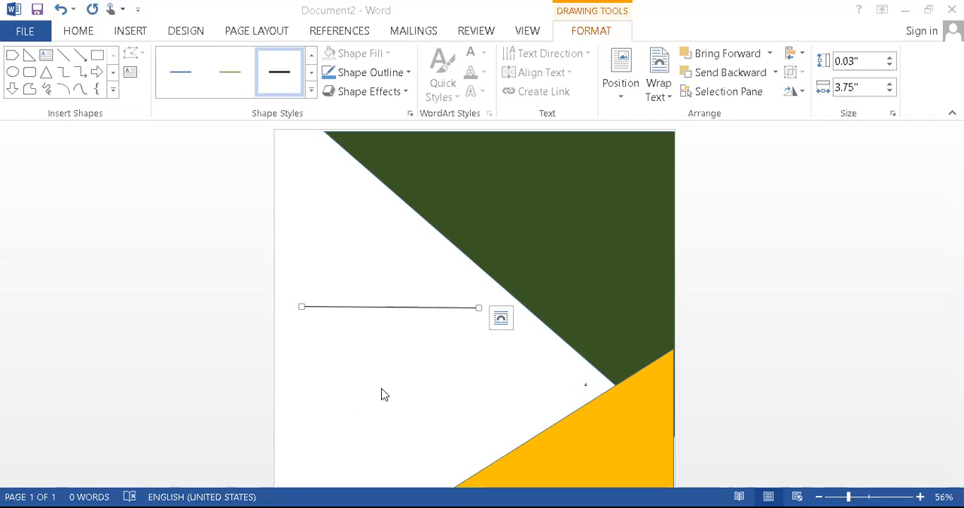
Paste a copy of the black line below the first one and nudge it left until the two roughly align
click(301, 389)
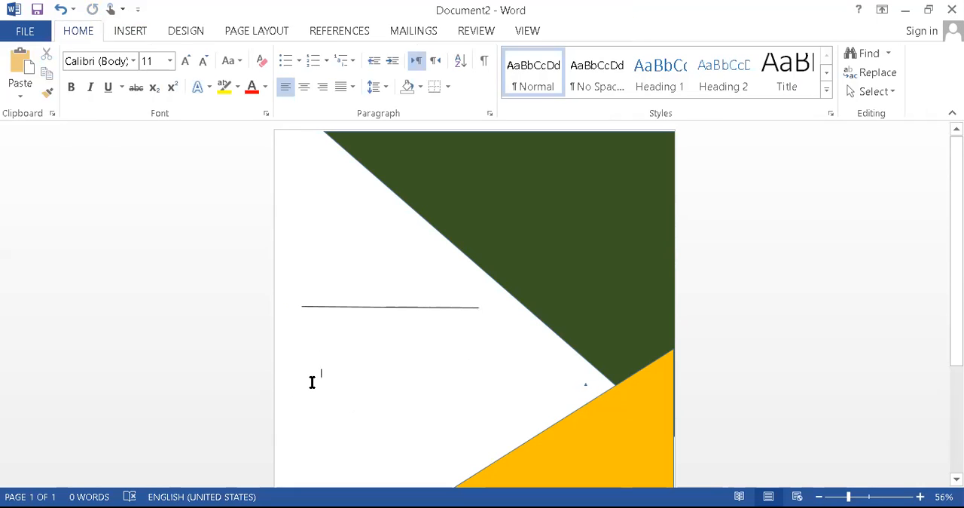
key(ctrl+v)
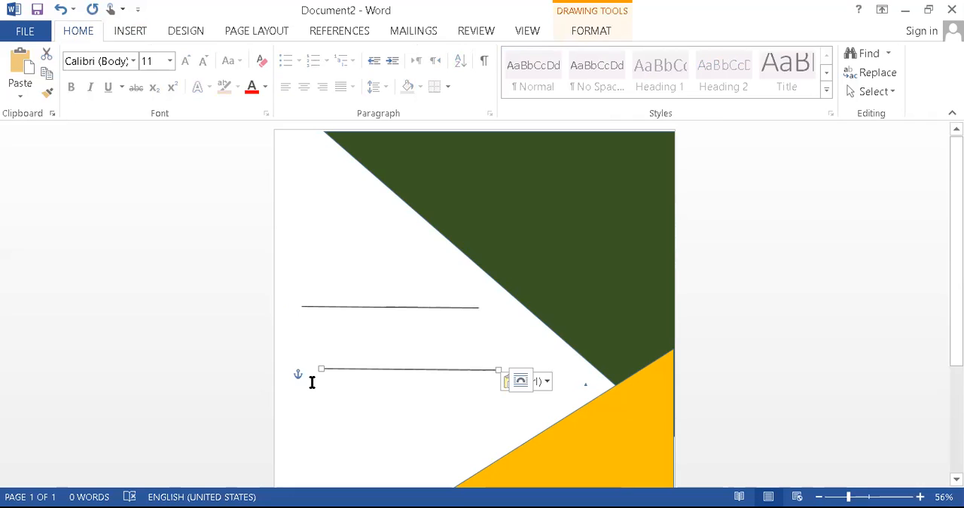
key(Left)
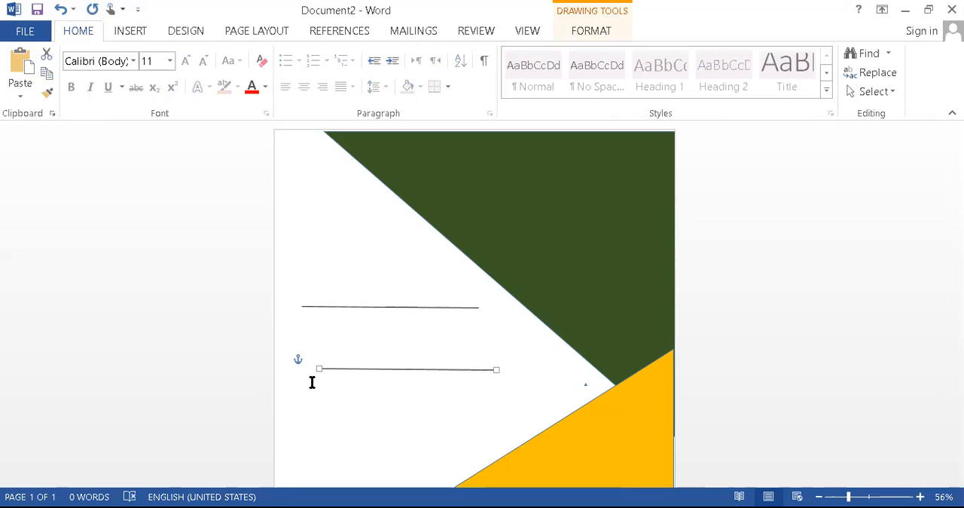
key(Left)
key(Left)
key(Left)
Enter the company name "Kids Coahing centre" between the two lines
click(329, 337)
text(N)
key(BackSpace)
text(K)
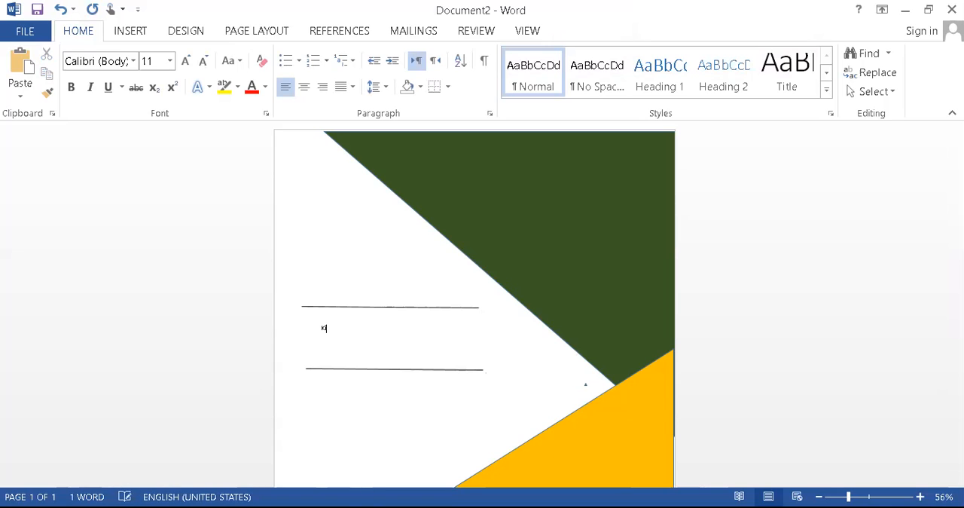
text(ids Coahing)
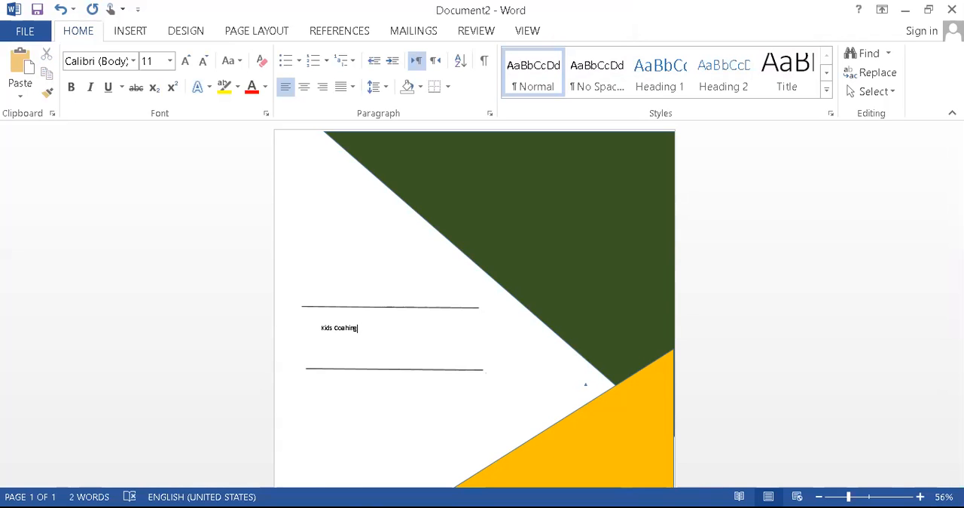
text( centre)
Format the company name in Times New Roman, size 28, with the font colour Green, Accent 6, Darker 50%
drag(387, 330, 315, 335)
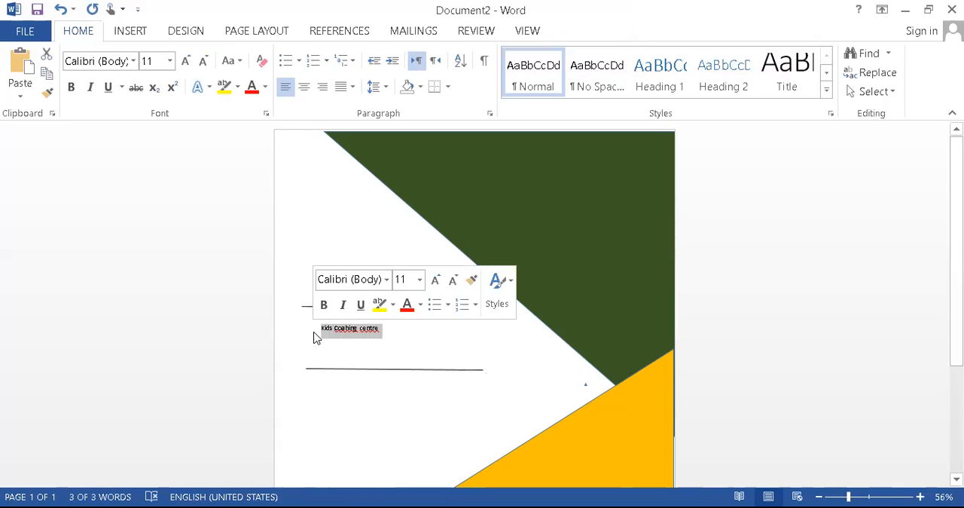
click(134, 61)
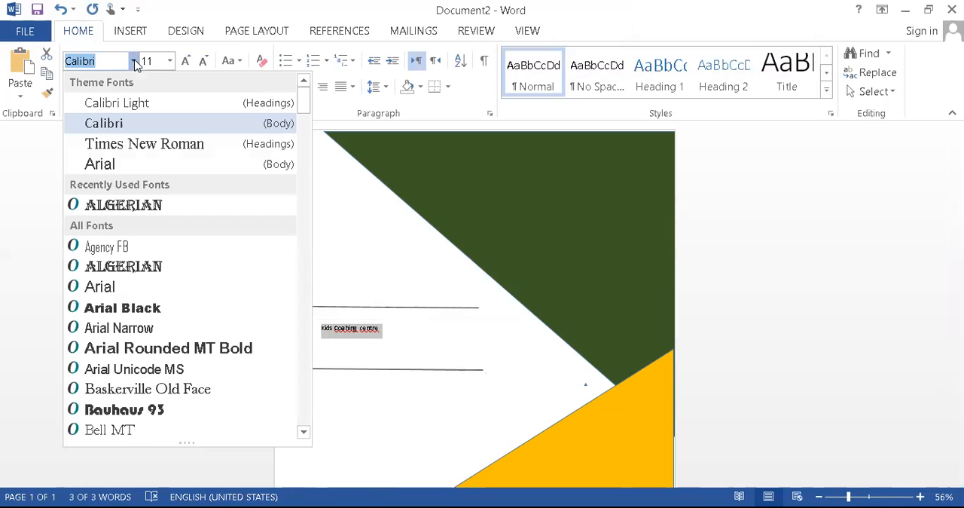
click(141, 151)
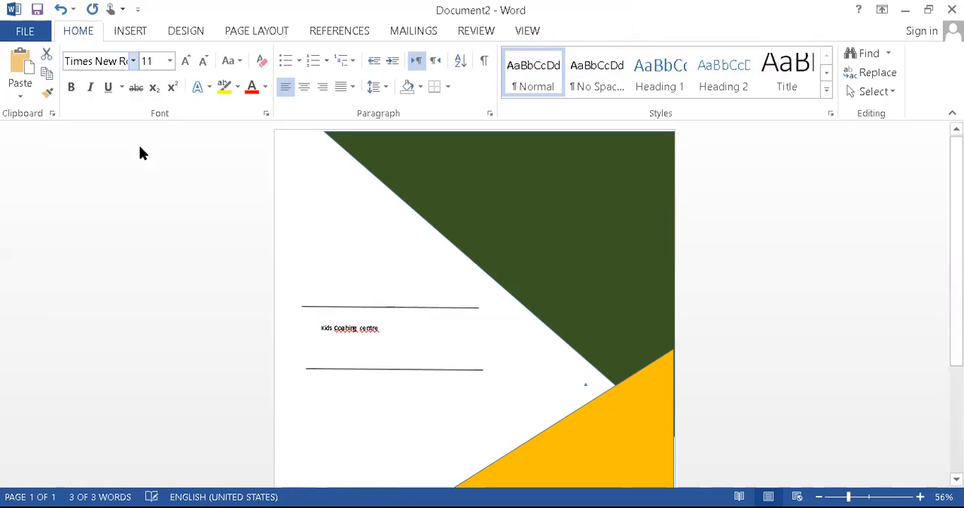
click(170, 63)
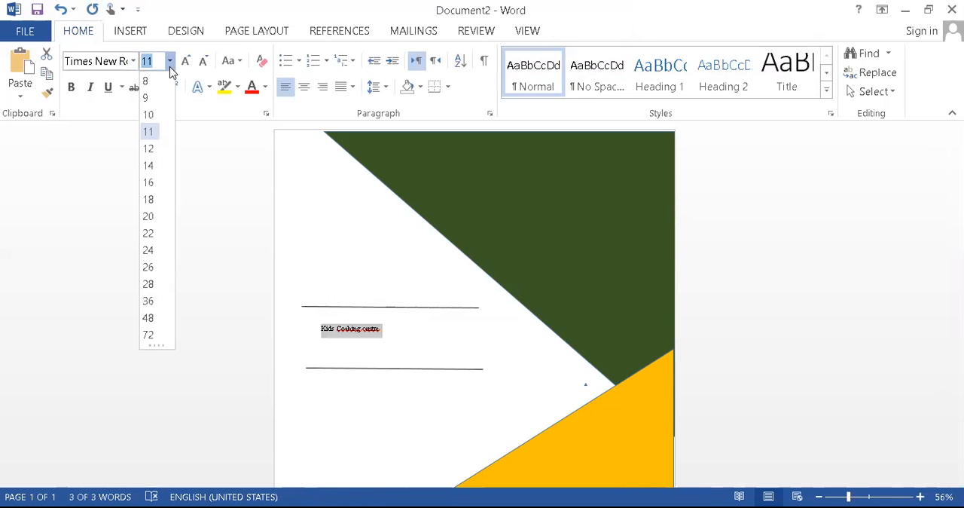
click(150, 304)
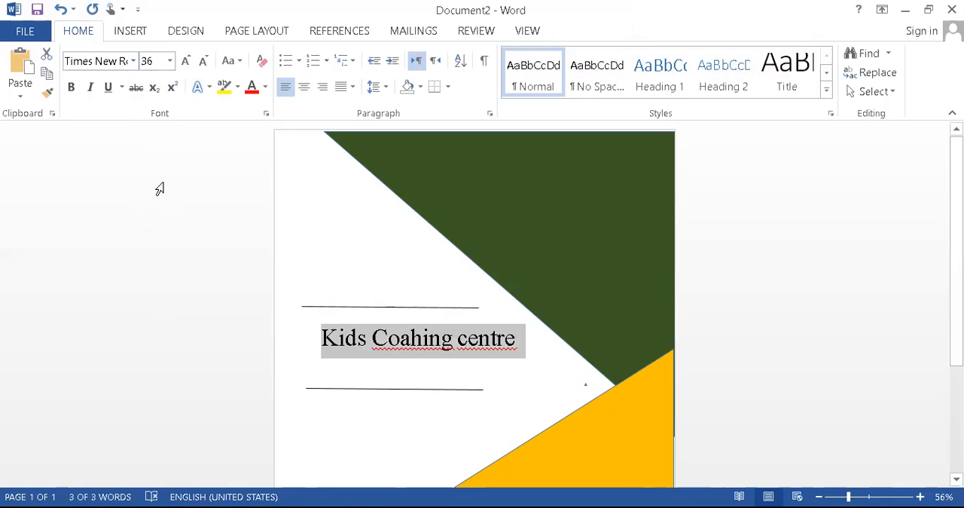
click(170, 61)
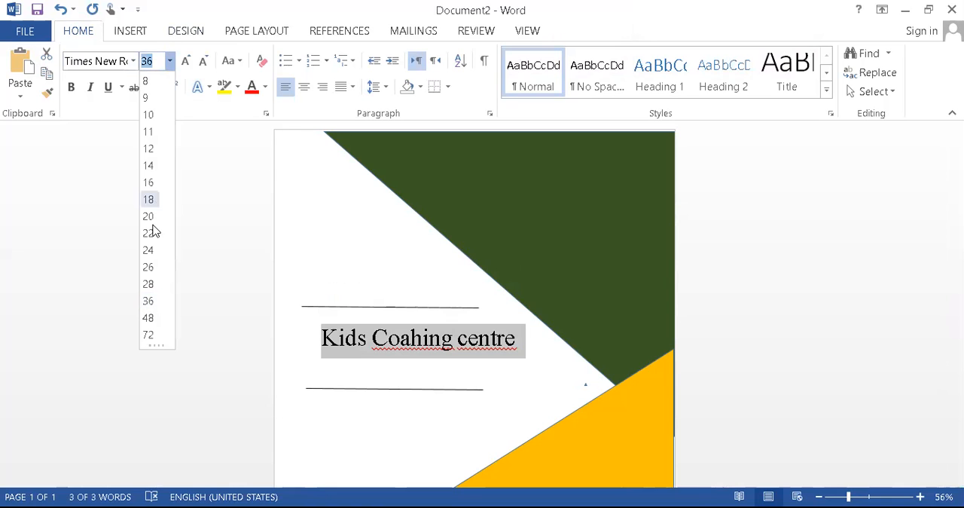
click(150, 284)
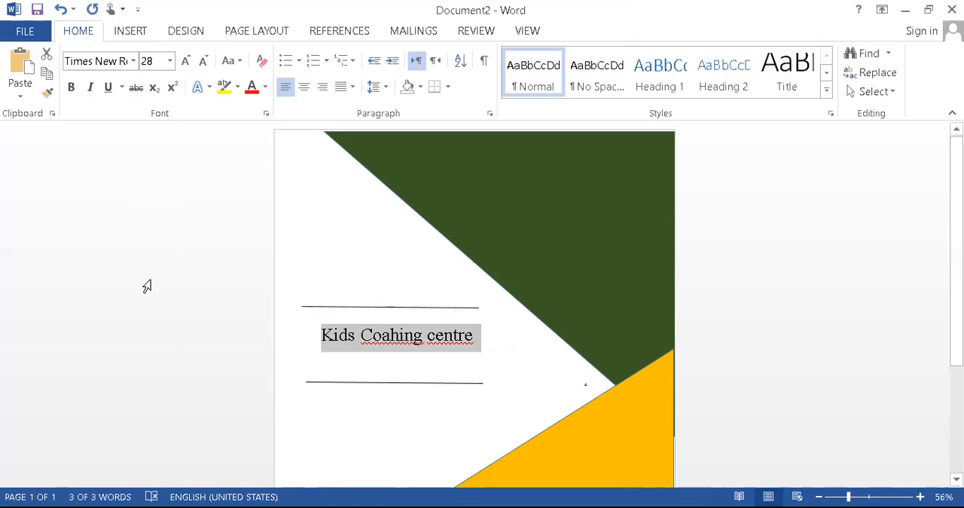
click(265, 89)
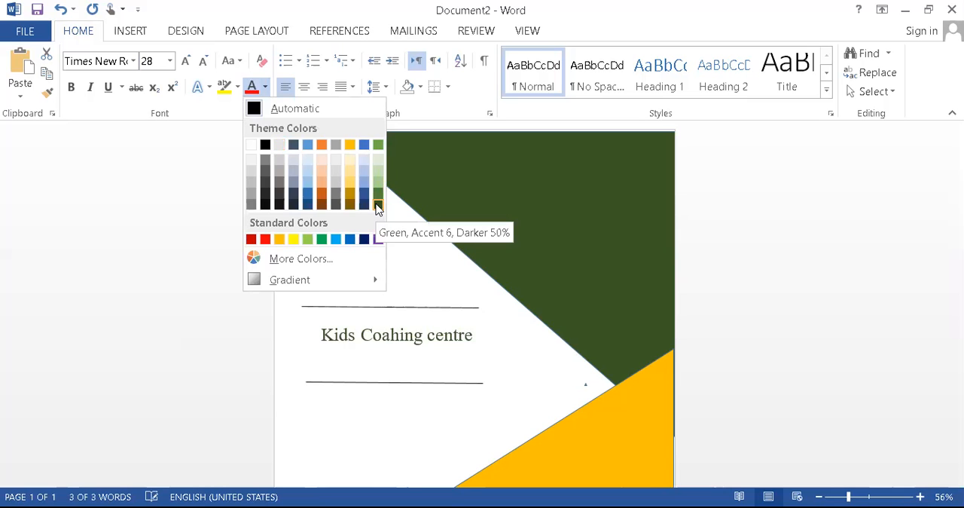
click(379, 205)
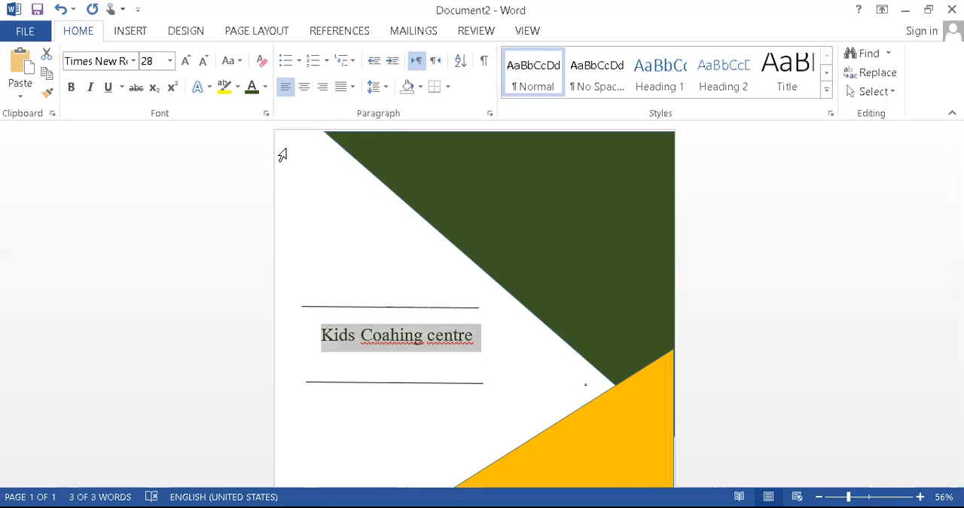
Correct the company name's spelling to "Kids Coaching center", taking the spelling suggestion "center" for the last word
click(389, 337)
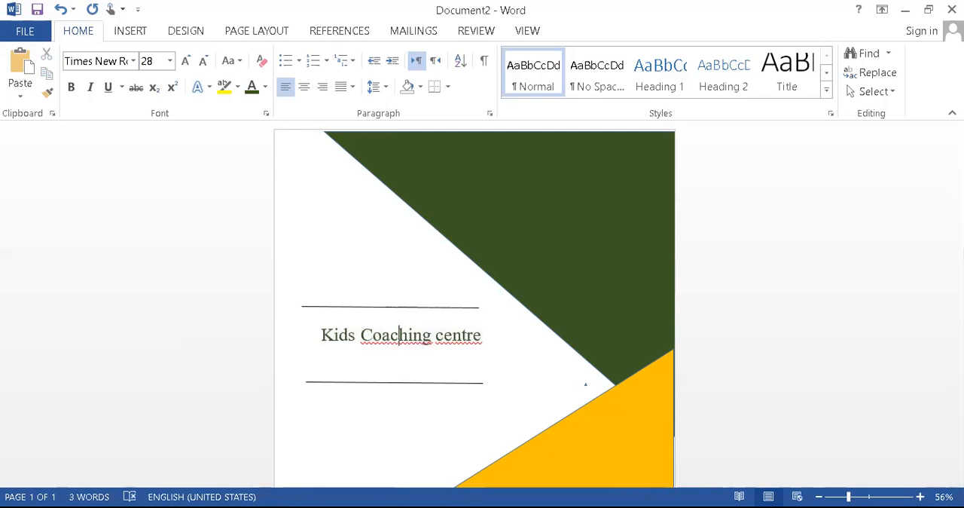
click(480, 335)
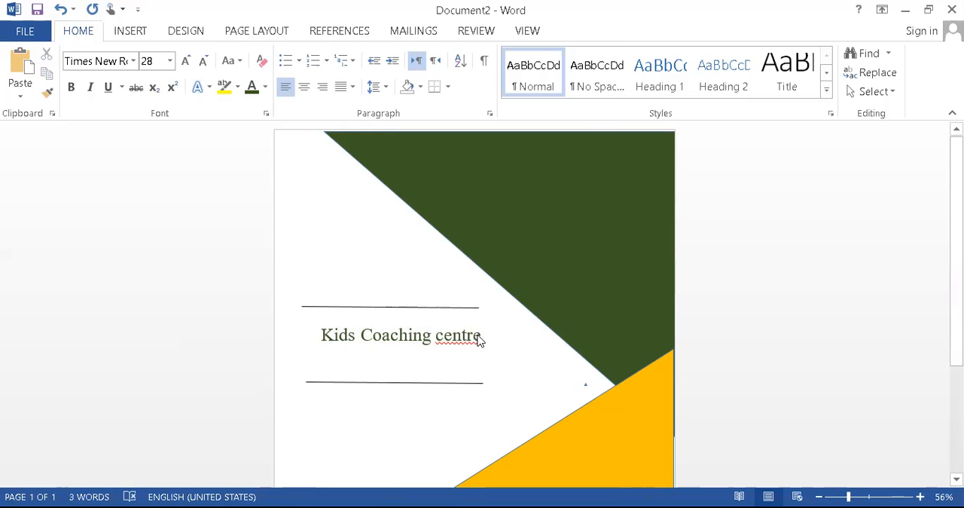
right_click(480, 336)
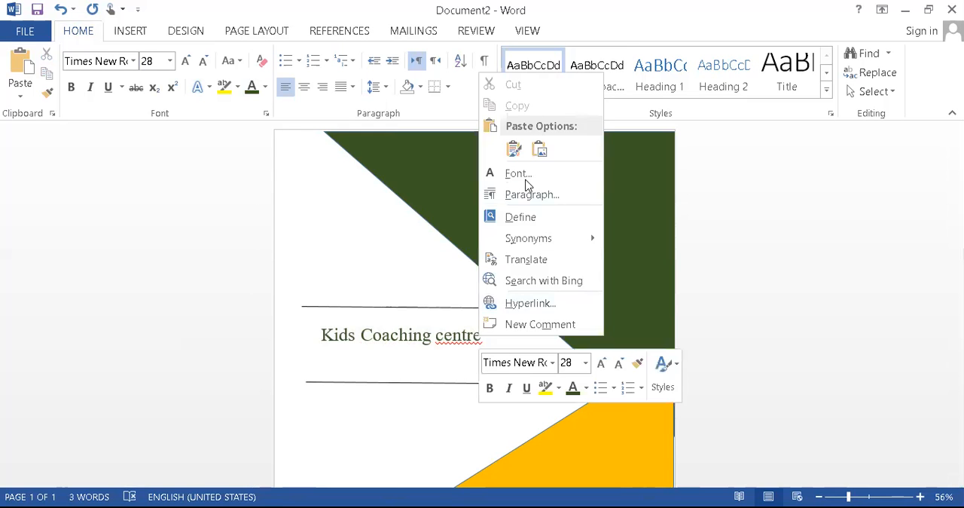
click(461, 335)
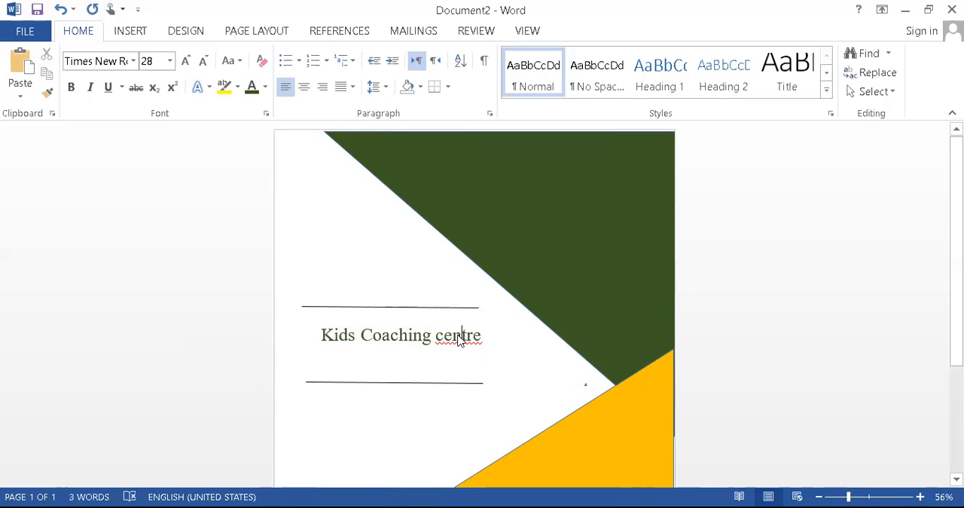
right_click(461, 335)
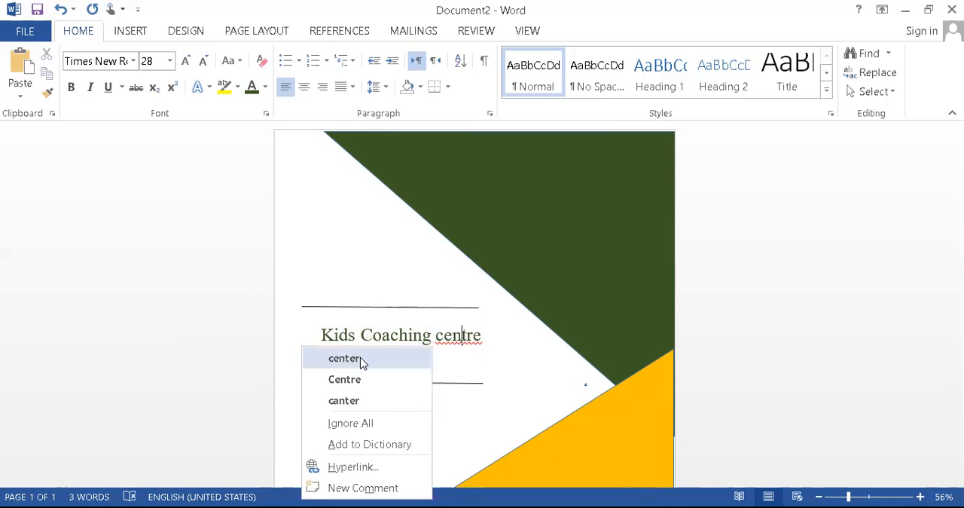
click(351, 358)
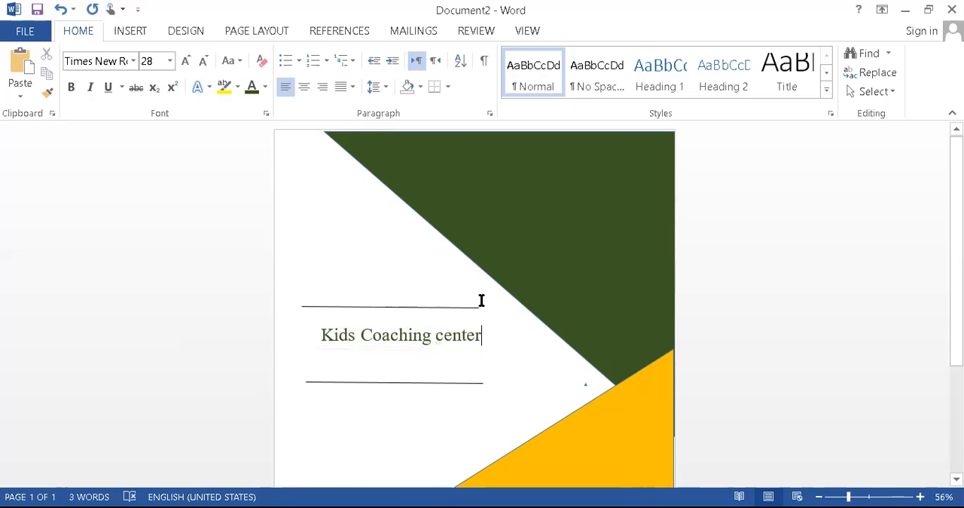
Add space before the company name paragraph between the two lines
click(319, 333)
drag(319, 333, 490, 336)
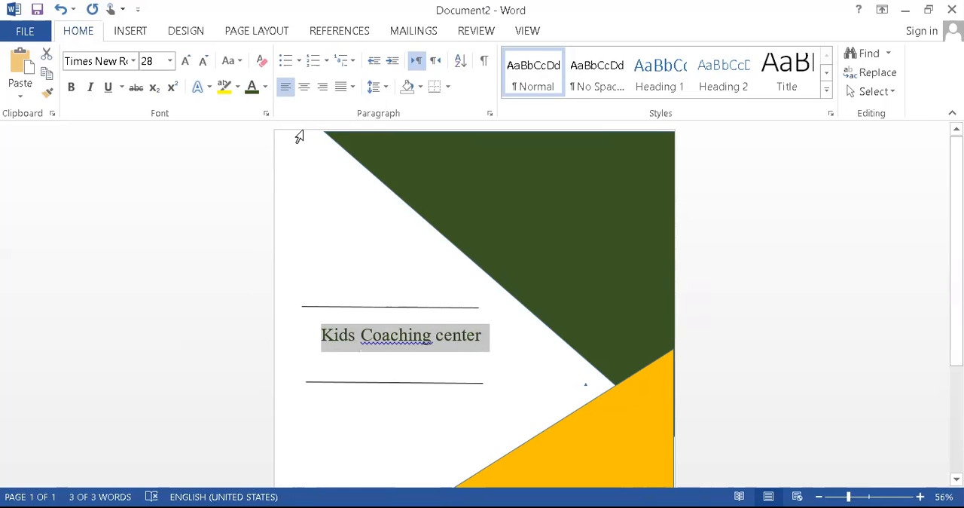
click(386, 87)
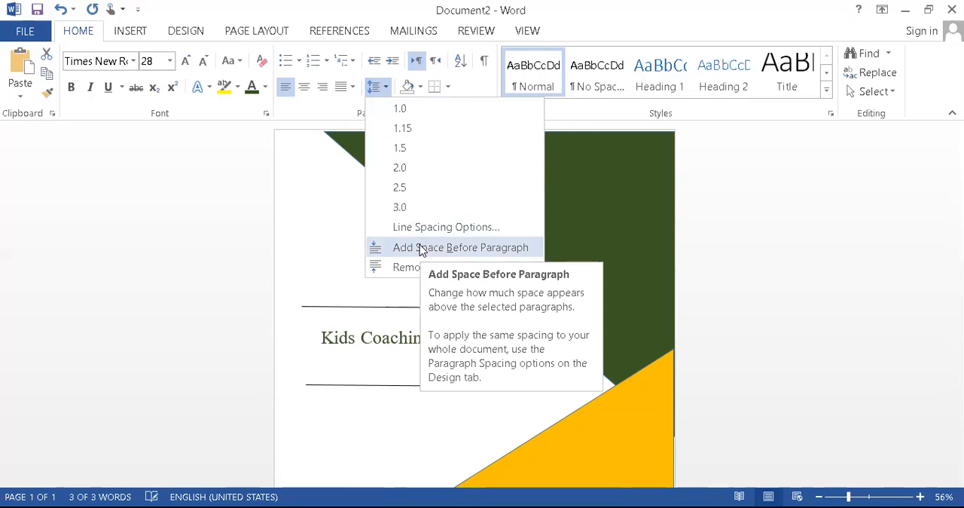
key(Escape)
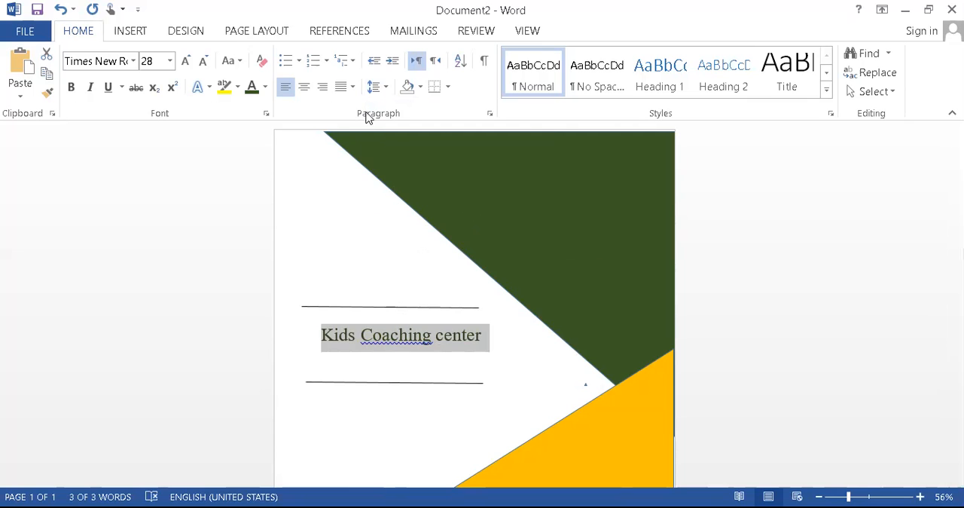
click(377, 86)
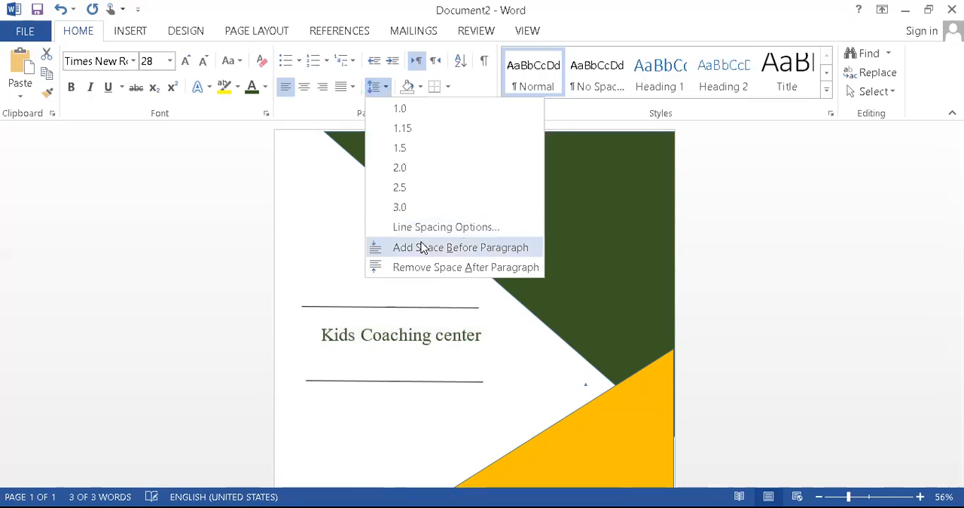
click(424, 247)
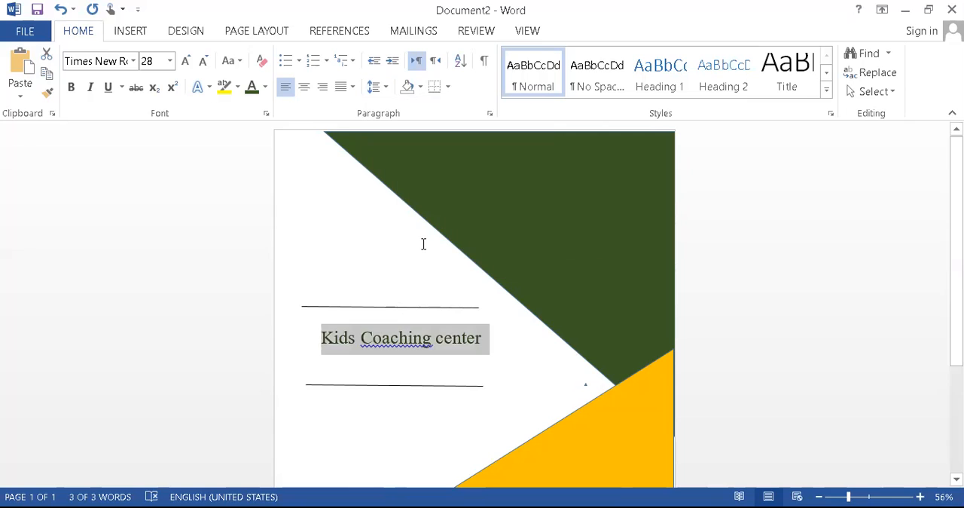
click(326, 344)
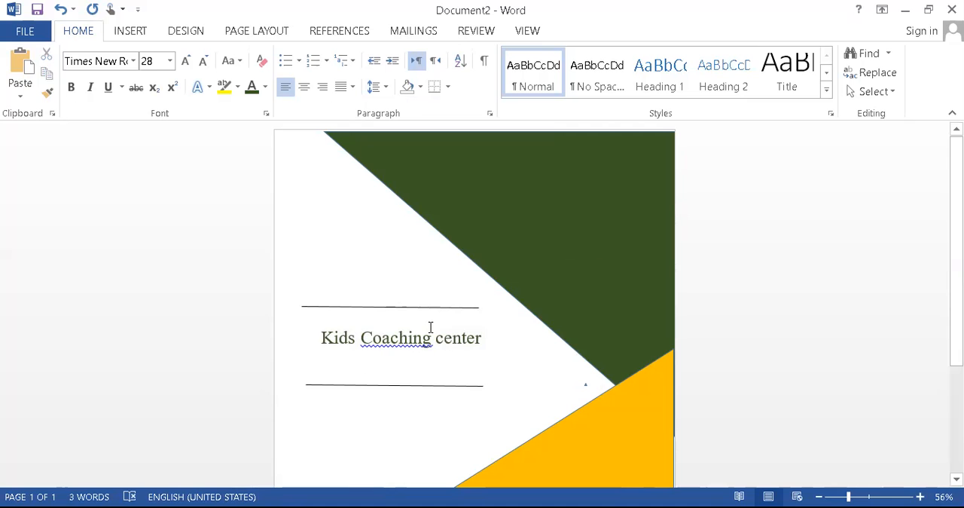
scroll(430, 326, down, 3)
scroll(430, 326, up, 3)
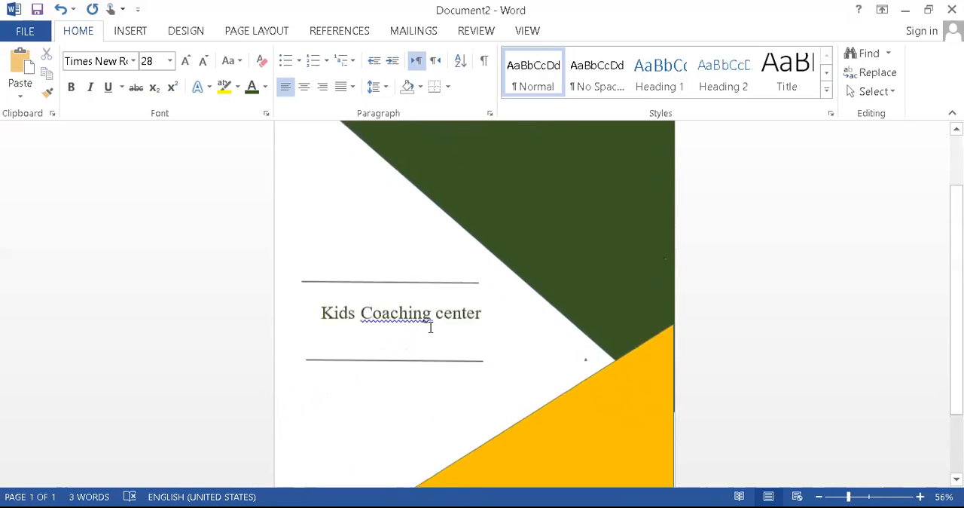
Draw a small oval about 0.27" wide and 0.13" high near the upper edge of the green triangle
scroll(430, 326, up, 1)
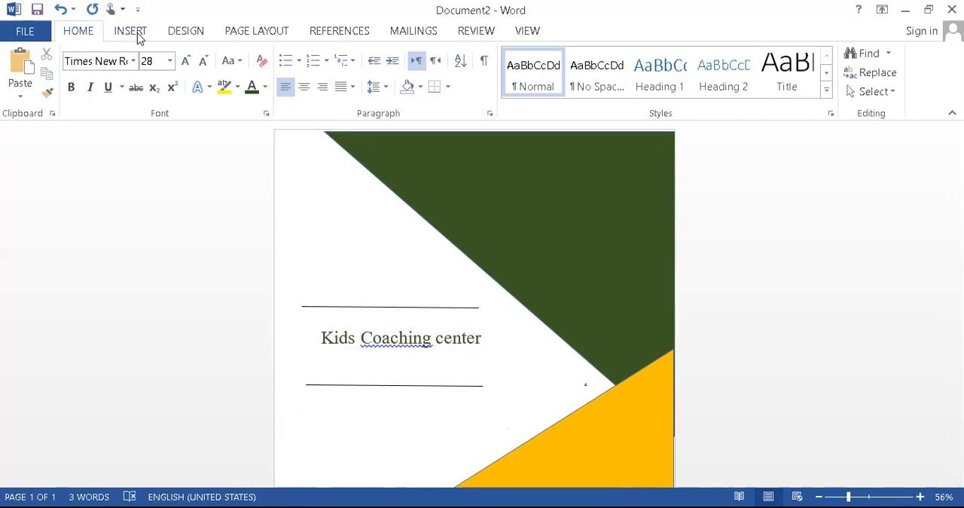
click(132, 32)
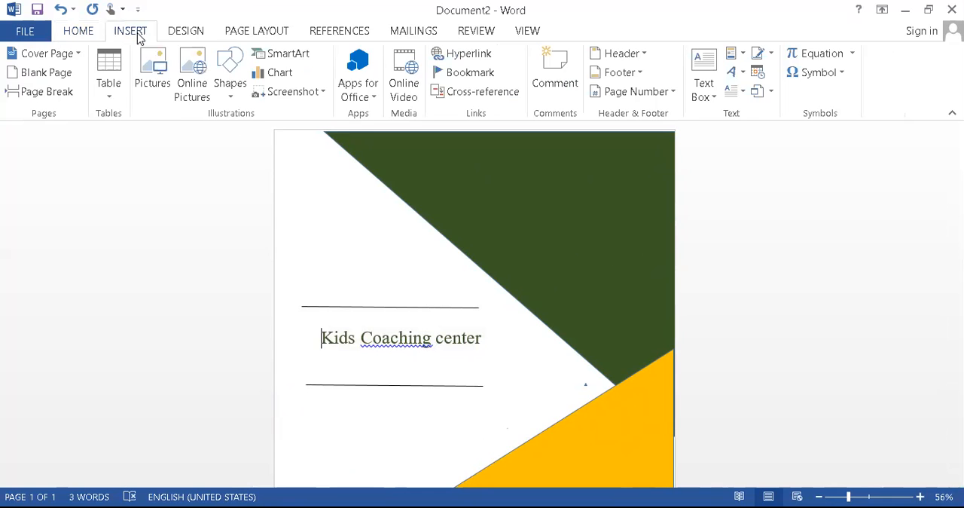
click(227, 96)
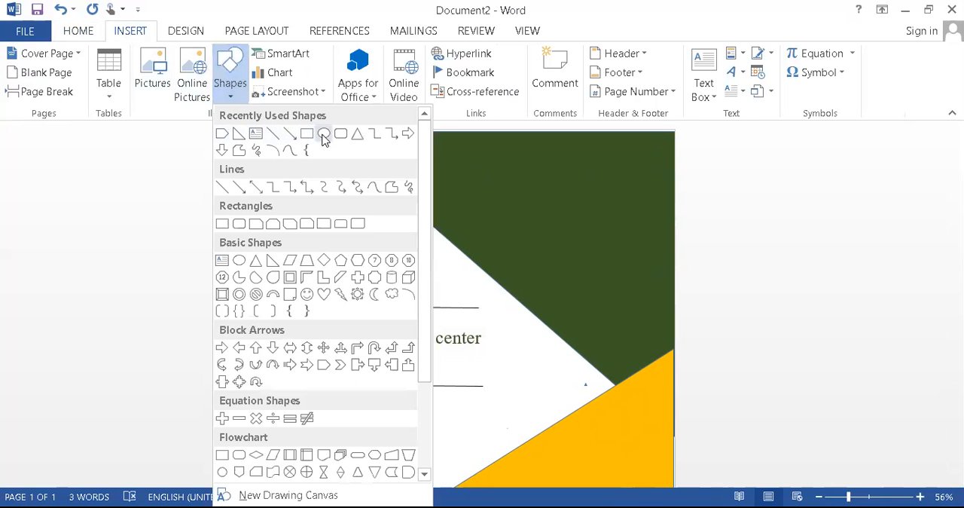
click(323, 135)
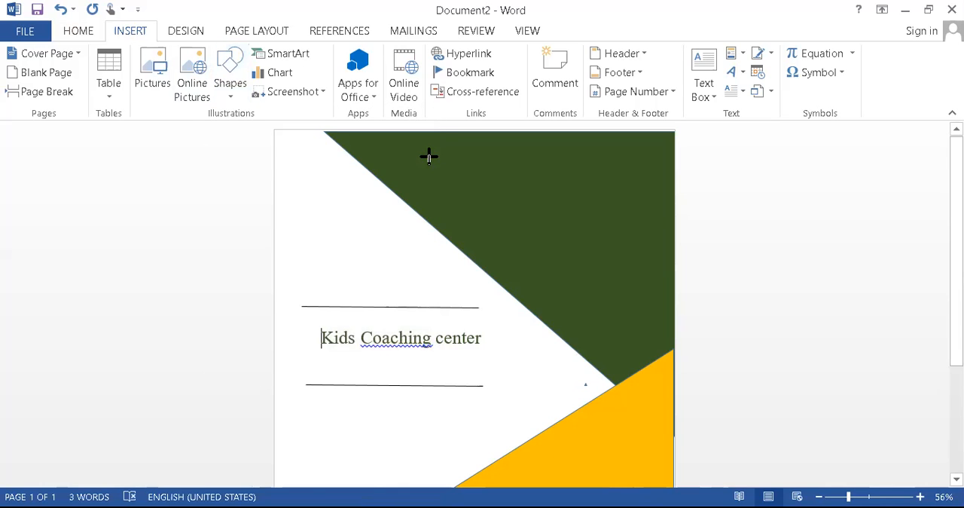
drag(428, 156, 443, 166)
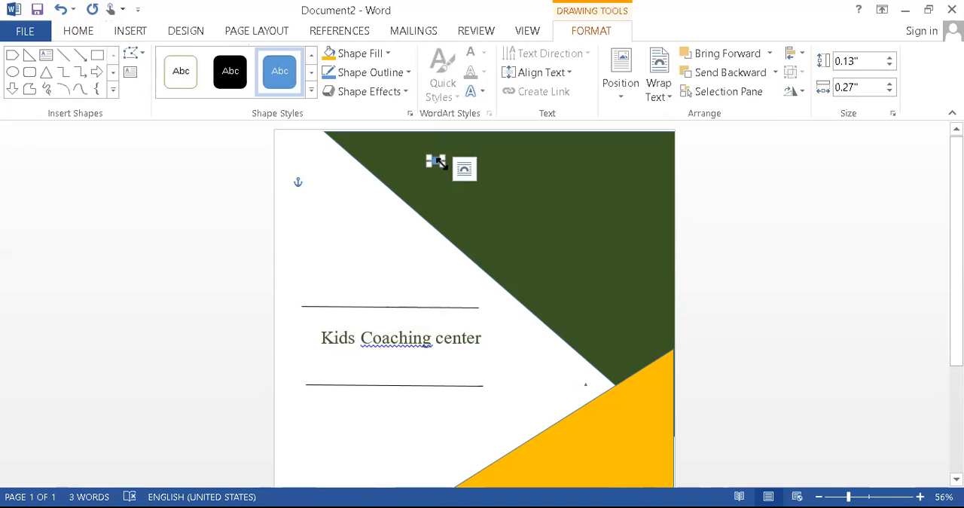
click(464, 168)
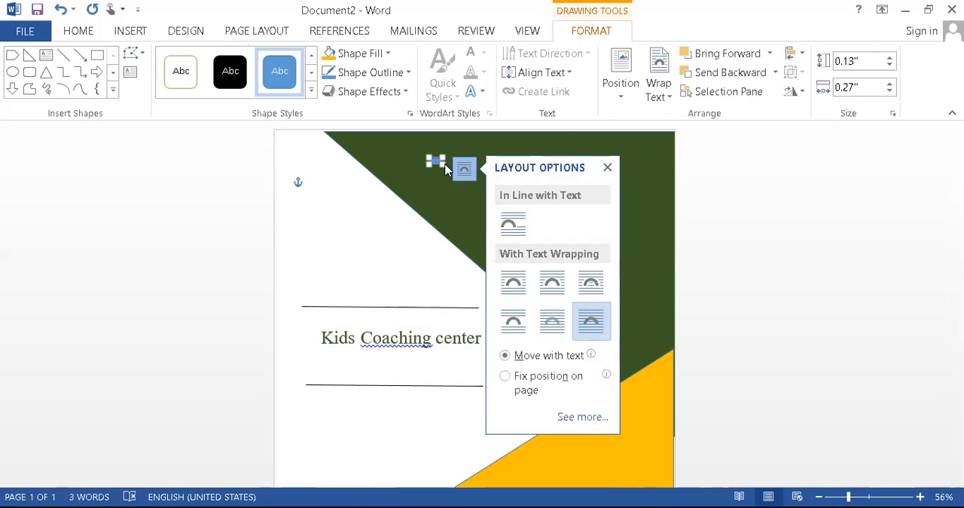
click(607, 168)
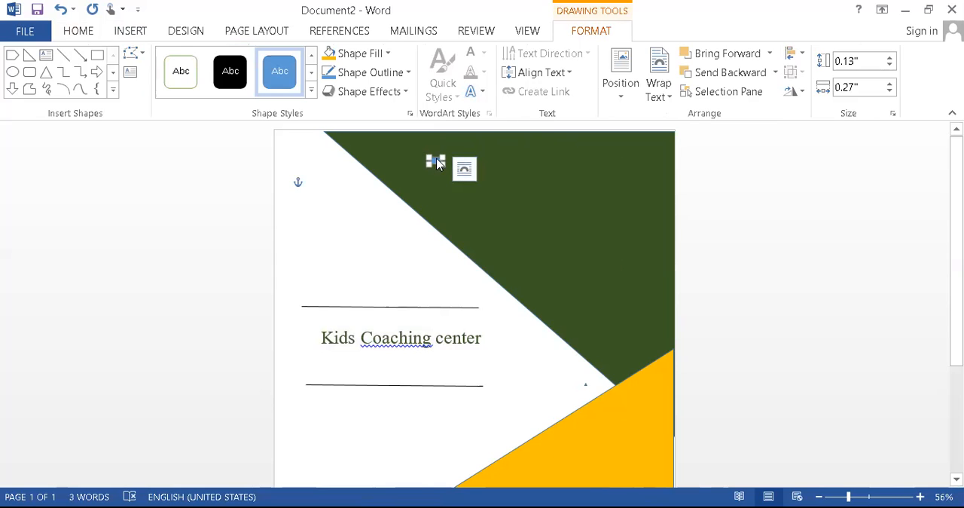
Fill the small oval on the green triangle with the standard colour Orange
right_click(437, 160)
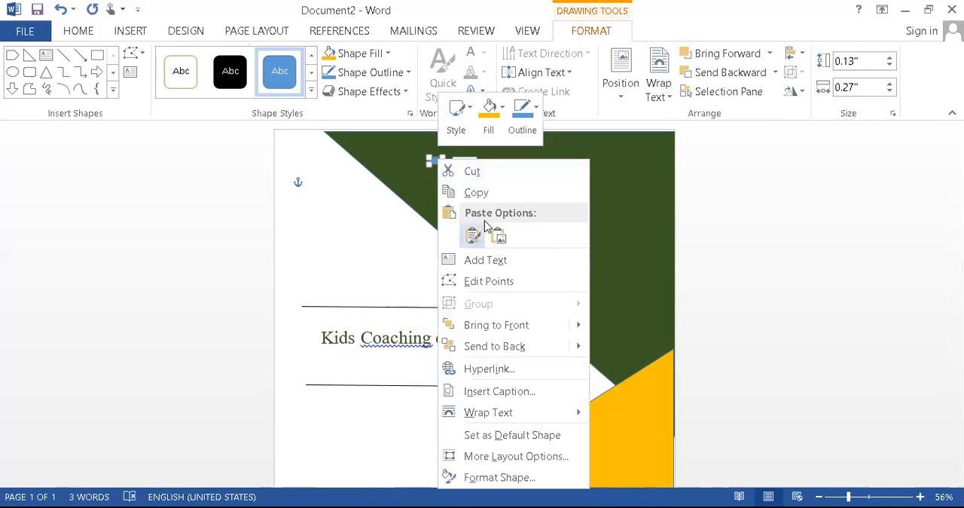
click(489, 113)
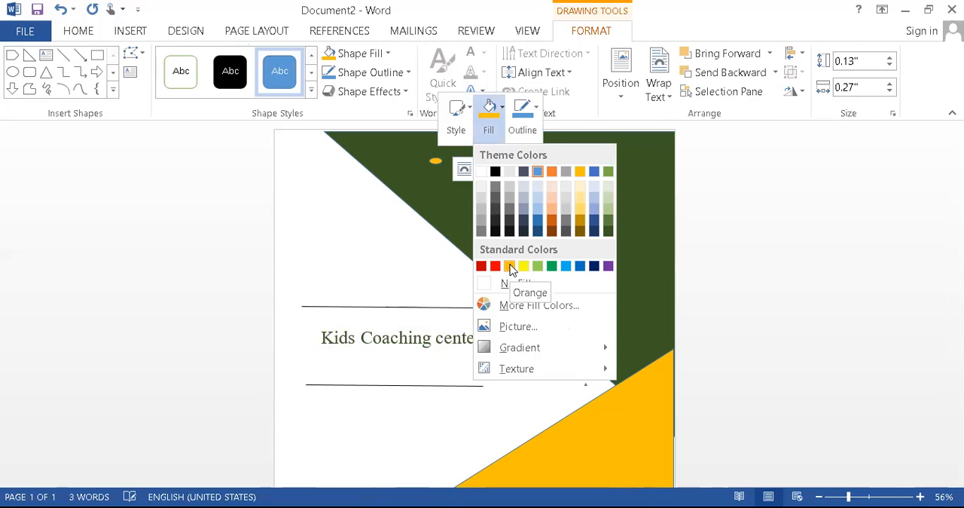
click(510, 267)
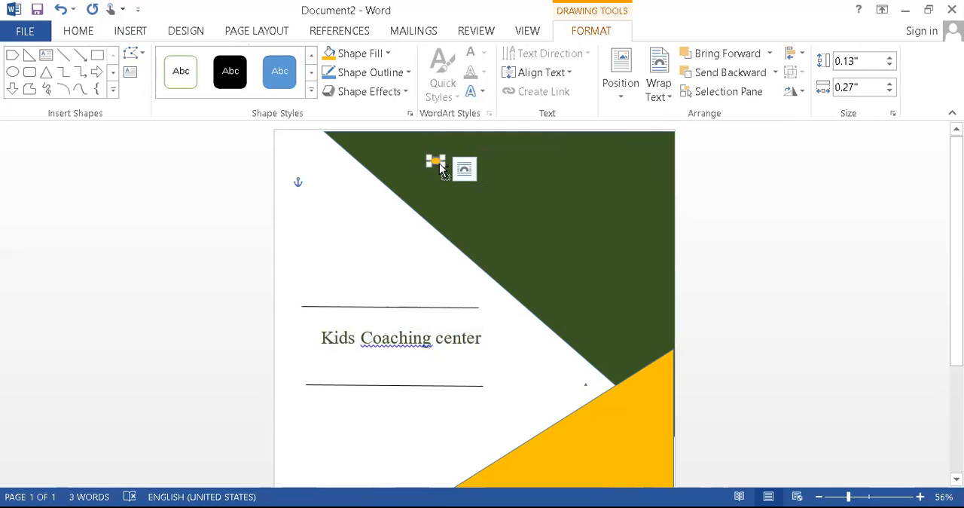
Duplicate the orange oval twice, placing one copy level with the original near the upper edge and the other lower on the green triangle
click(547, 158)
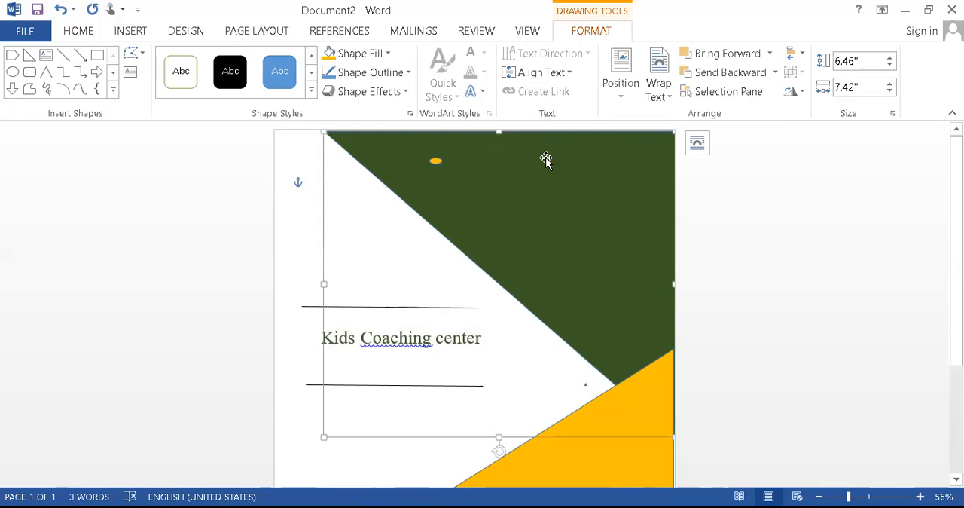
key(Tab)
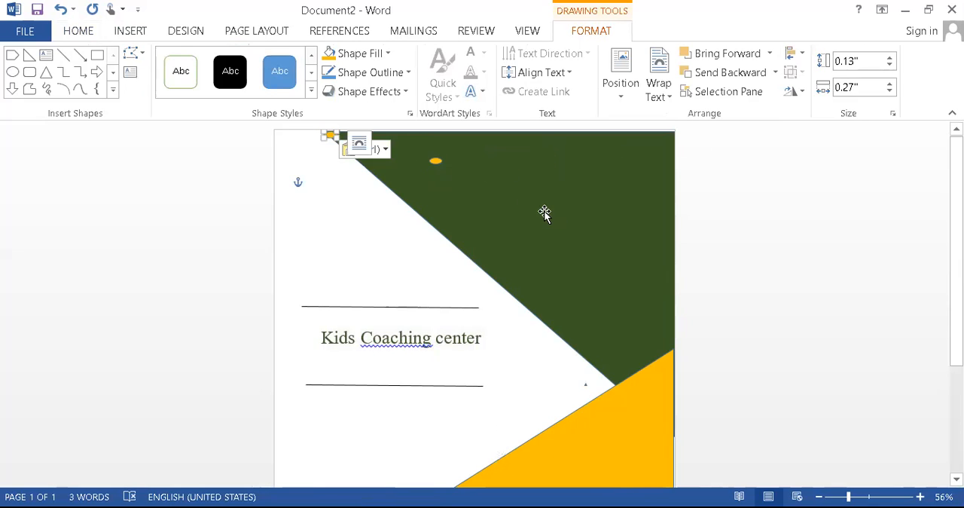
drag(334, 136, 602, 161)
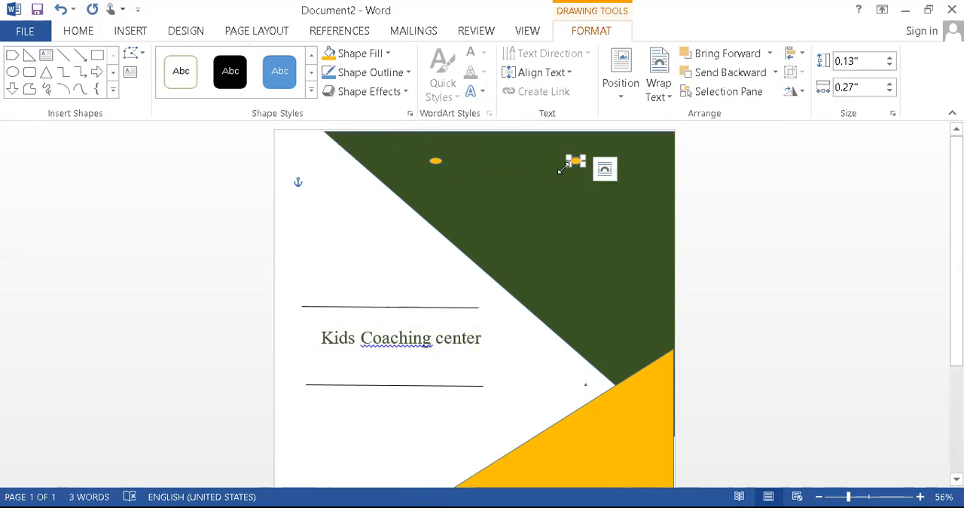
click(513, 198)
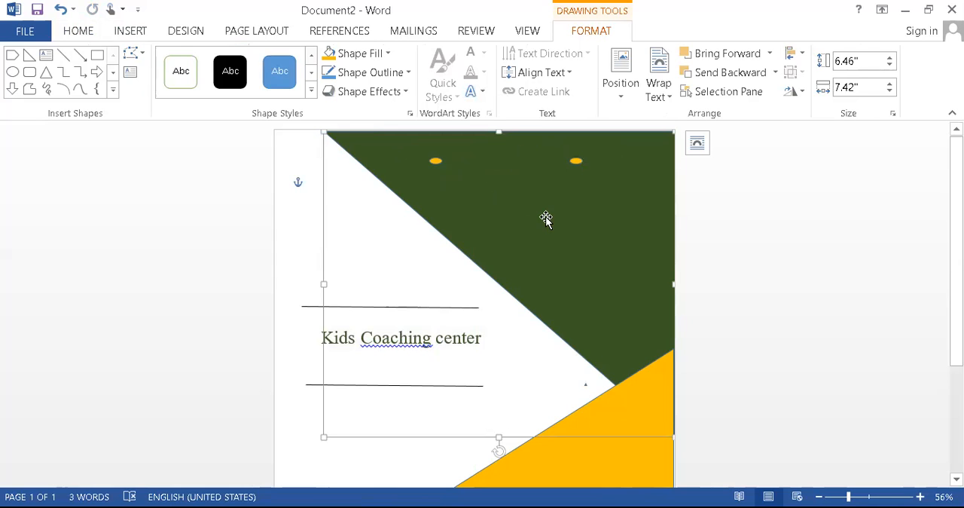
key(ctrl+v)
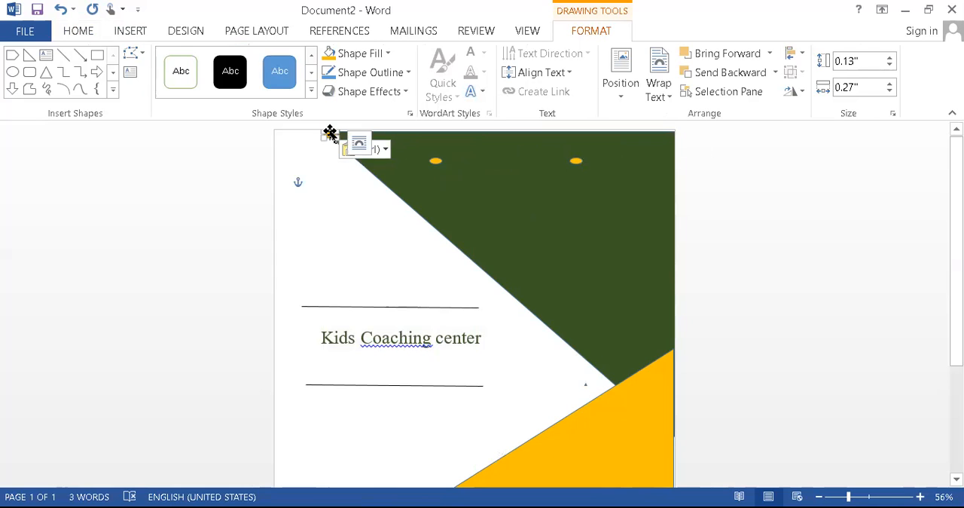
drag(330, 133, 540, 224)
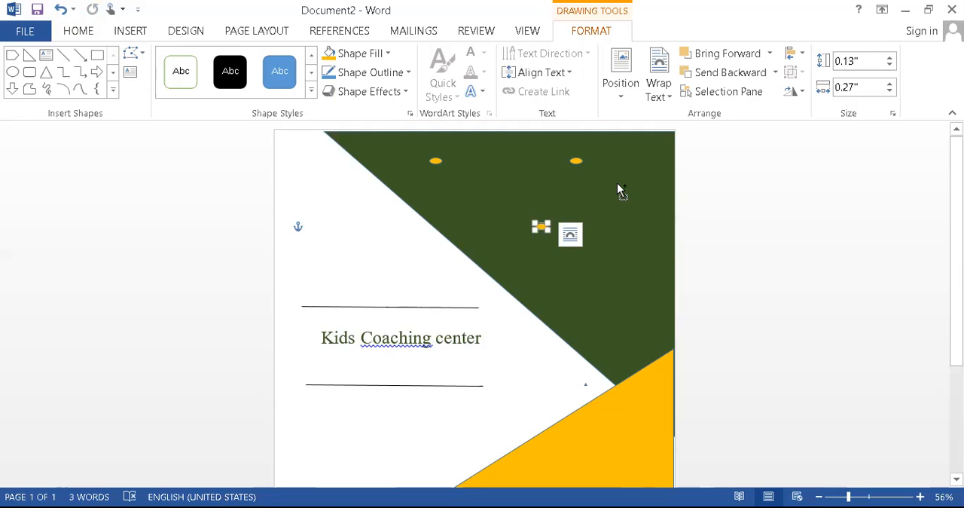
Paste six more copies of the orange oval onto the page
key(ctrl)
key(ctrl+v)
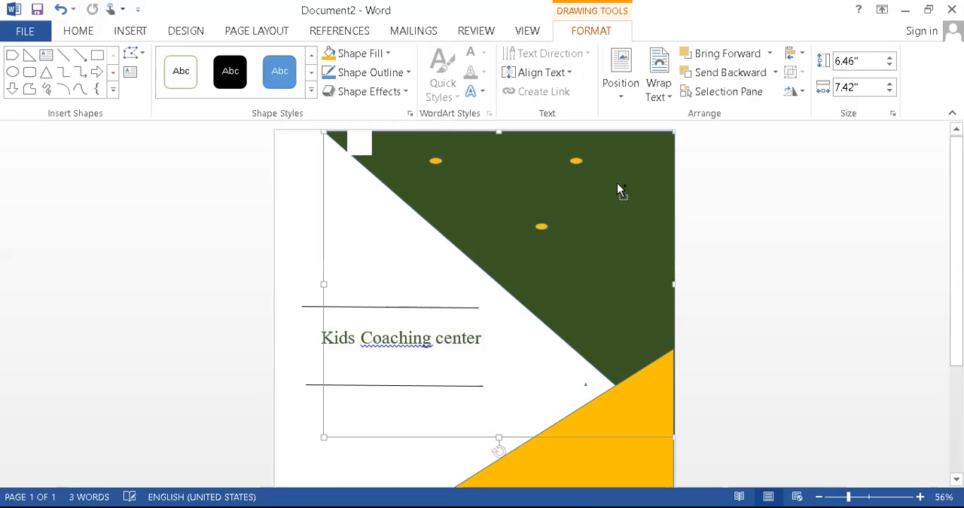
key(ctrl+v)
key(ctrl+v)
key(ctrl+v)
key(ctrl+v)
key(ctrl+v)
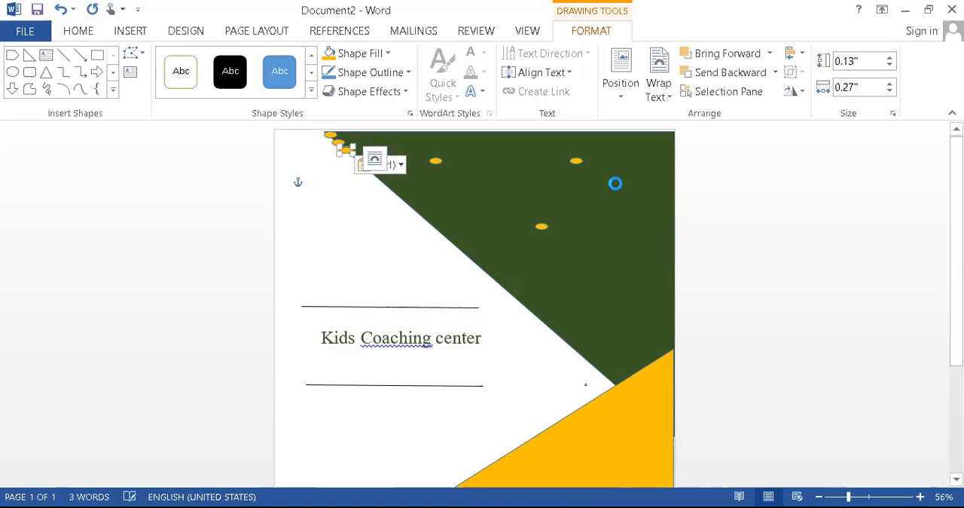
Scatter the newly pasted orange ovals across the green triangle, from its upper edge down to its lower corner
drag(370, 175, 640, 199)
click(369, 174)
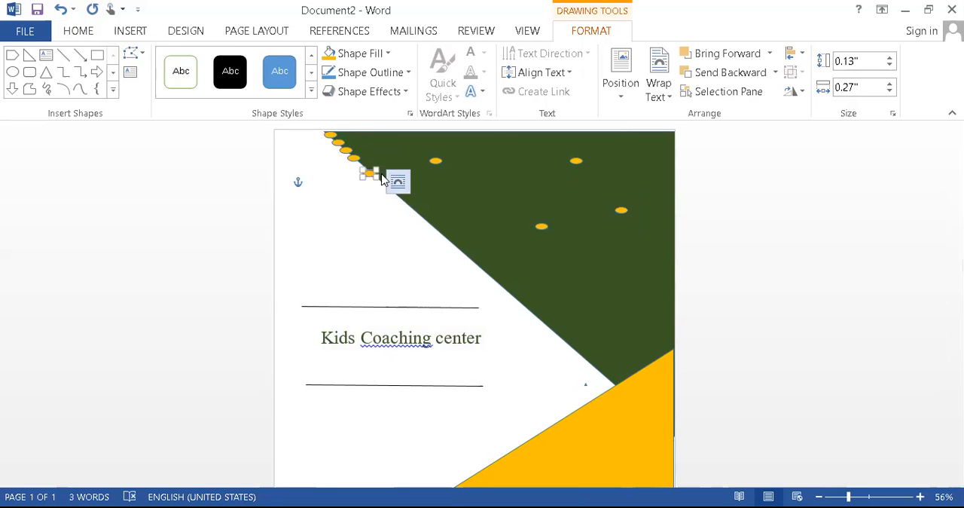
drag(364, 174, 364, 173)
drag(449, 171, 549, 194)
drag(351, 157, 512, 158)
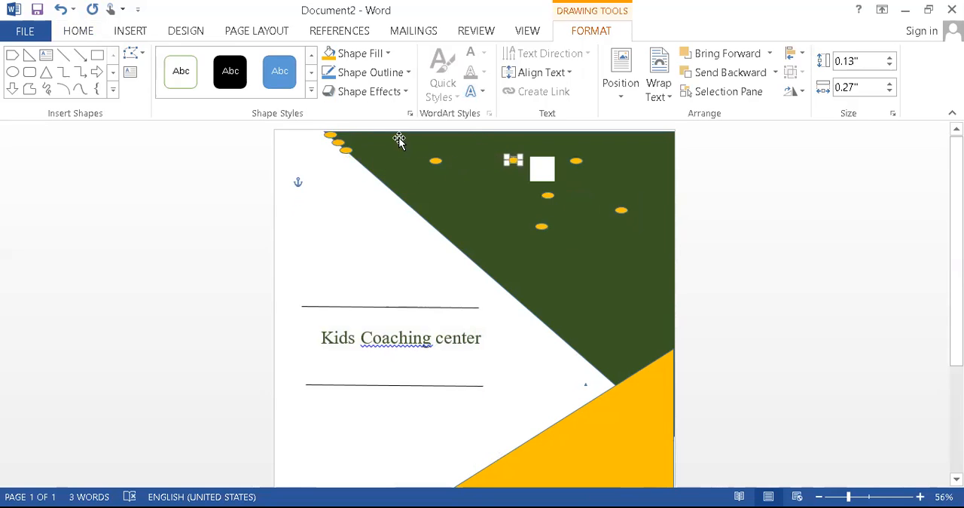
drag(347, 151, 621, 277)
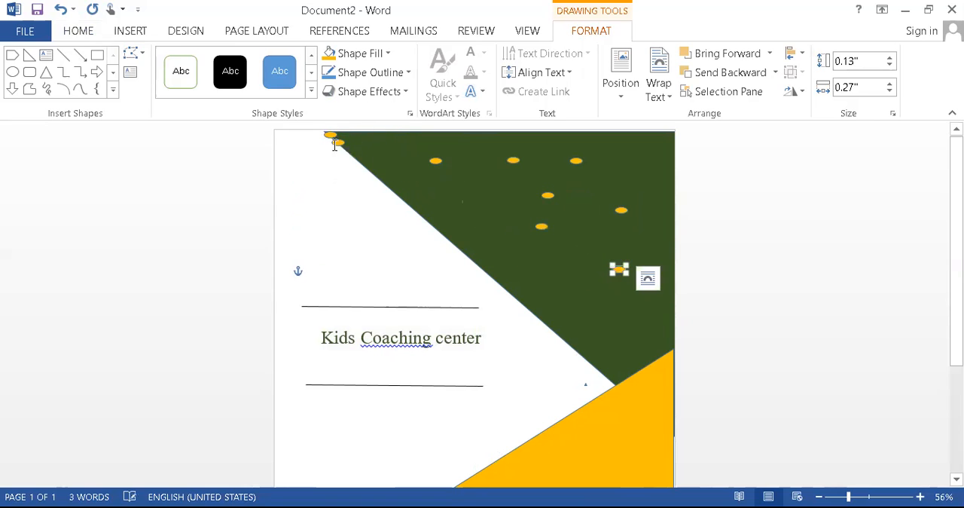
drag(337, 142, 625, 343)
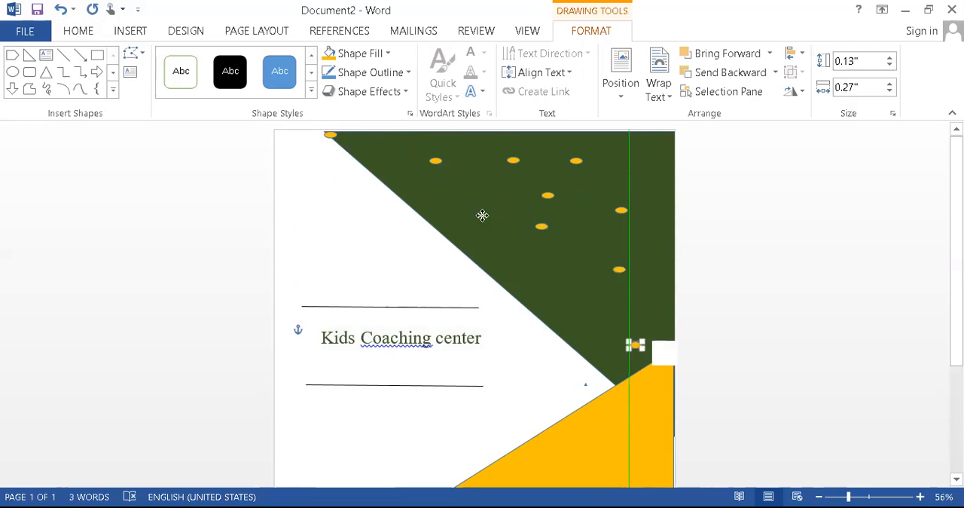
drag(331, 134, 472, 209)
click(742, 227)
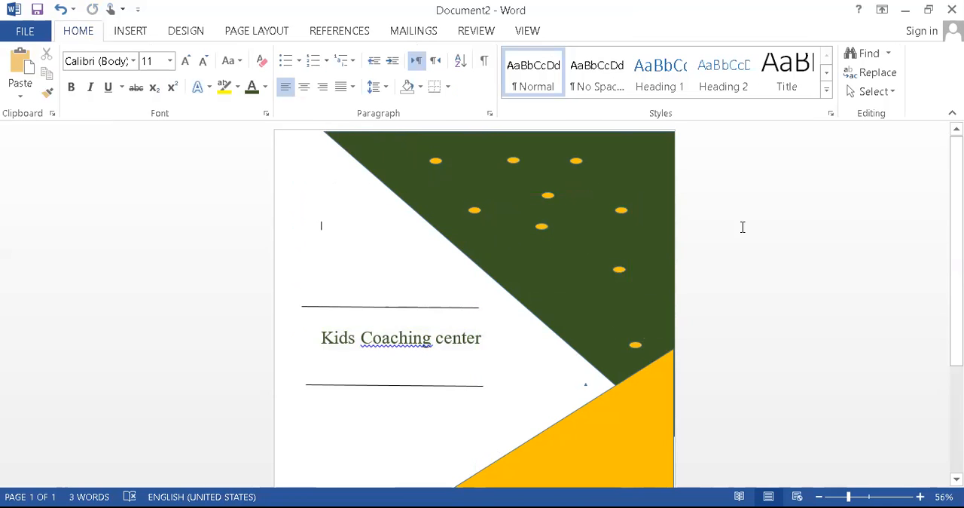
scroll(742, 227, down, 3)
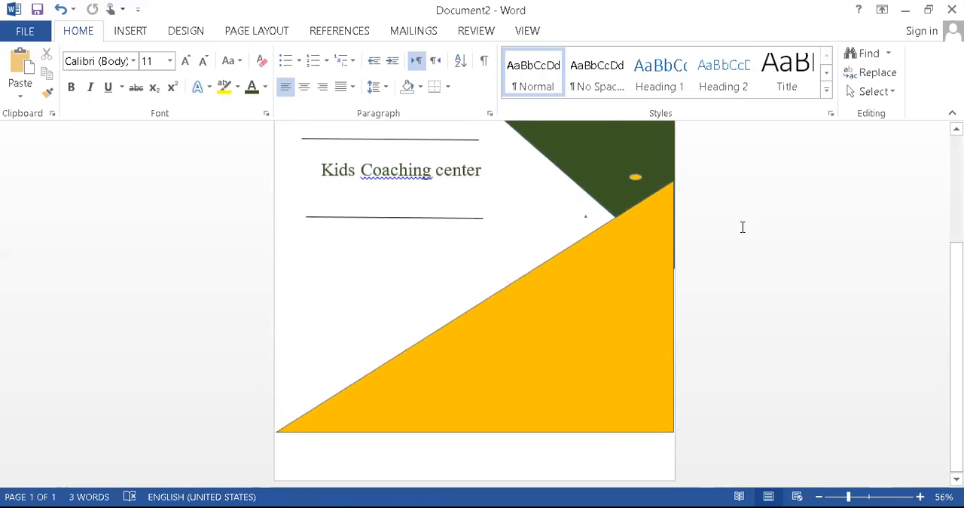
scroll(742, 227, up, 3)
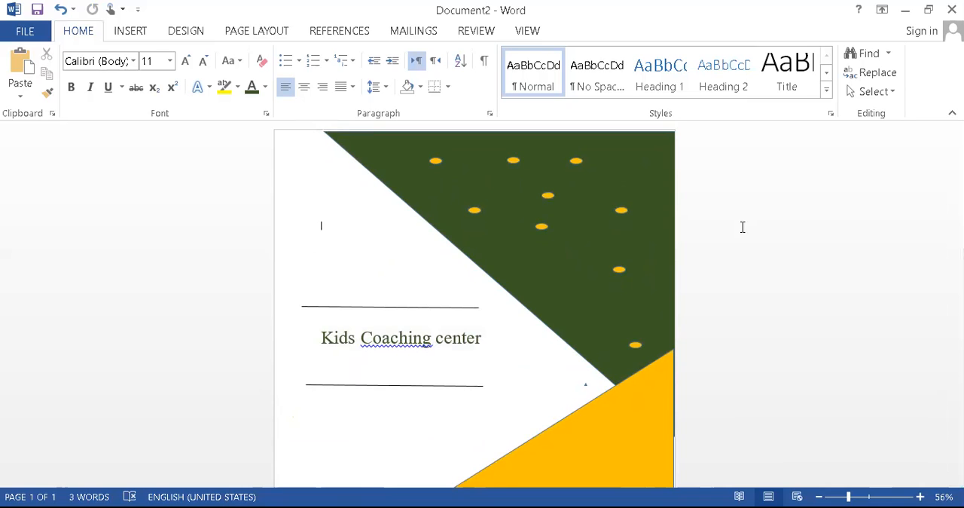
scroll(742, 227, down, 3)
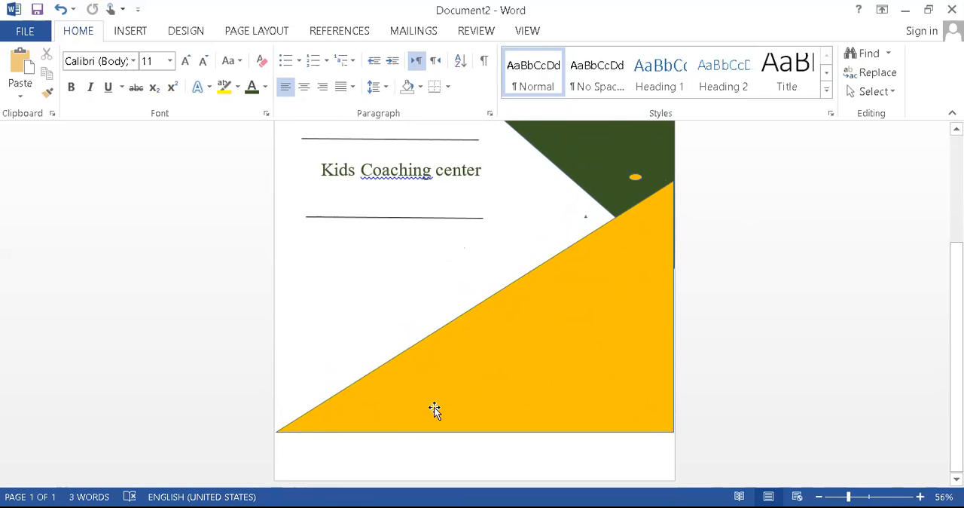
click(189, 34)
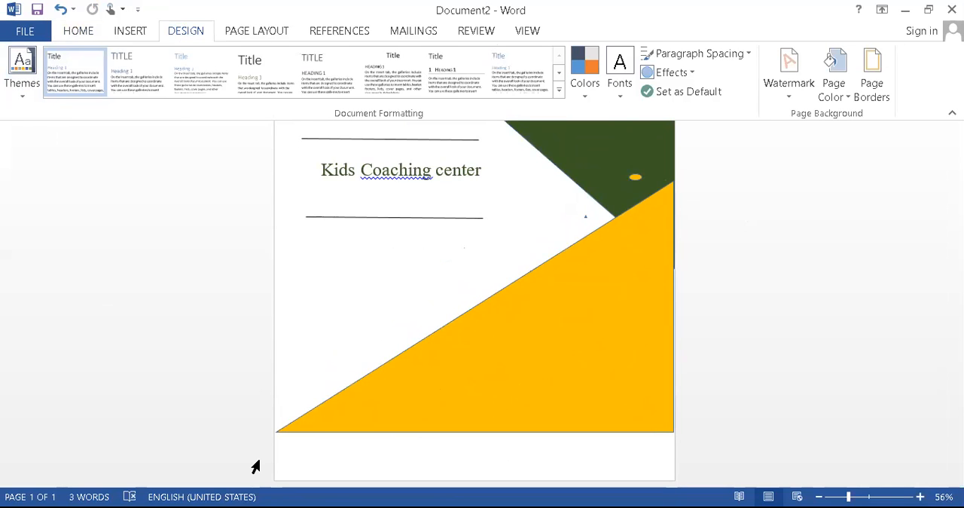
drag(638, 143, 699, 148)
mouse_move(702, 137)
mouse_down()
mouse_move(712, 161)
mouse_move(702, 169)
mouse_up()
drag(608, 284, 697, 282)
drag(701, 265, 683, 317)
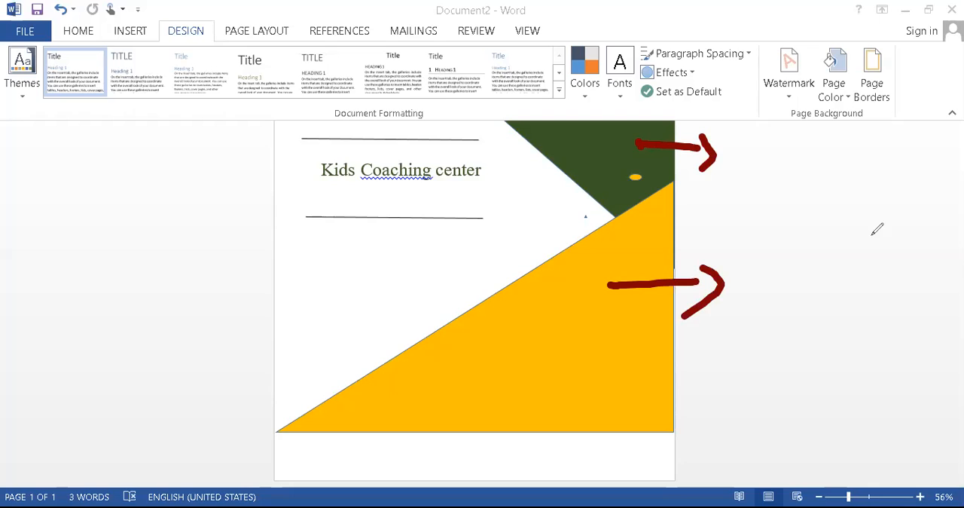
mouse_move(610, 170)
mouse_down()
mouse_move(744, 181)
mouse_move(738, 201)
mouse_up()
mouse_move(813, 170)
mouse_down()
mouse_move(803, 174)
mouse_move(829, 214)
mouse_up()
mouse_move(823, 192)
mouse_down()
mouse_move(855, 198)
mouse_move(845, 191)
mouse_up()
mouse_move(887, 167)
mouse_down()
mouse_move(878, 213)
mouse_move(908, 199)
mouse_move(957, 217)
mouse_up()
mouse_move(786, 269)
mouse_down()
mouse_move(794, 303)
mouse_move(829, 288)
mouse_move(849, 298)
mouse_up()
mouse_move(862, 257)
mouse_down()
mouse_move(860, 271)
mouse_move(885, 302)
mouse_move(912, 277)
mouse_up()
drag(867, 232, 934, 291)
mouse_move(317, 182)
mouse_down()
mouse_move(260, 227)
mouse_move(313, 260)
mouse_up()
mouse_move(152, 327)
mouse_down()
mouse_move(155, 337)
mouse_move(212, 332)
mouse_move(197, 386)
mouse_move(246, 404)
mouse_up()
mouse_move(235, 363)
mouse_down()
mouse_move(249, 353)
mouse_move(272, 364)
mouse_up()
drag(258, 341, 328, 322)
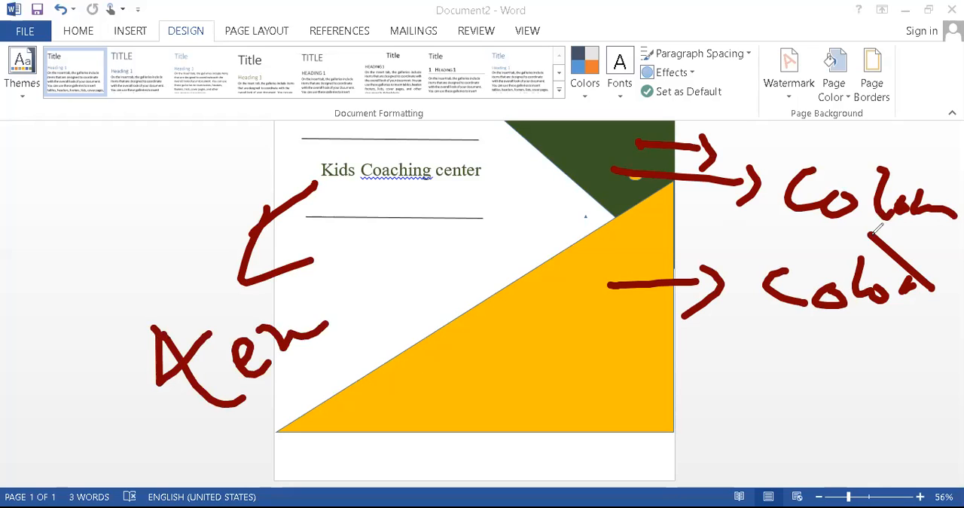
drag(307, 281, 353, 328)
drag(310, 323, 339, 301)
drag(361, 377, 317, 420)
mouse_move(304, 336)
mouse_down()
mouse_move(351, 392)
mouse_move(319, 421)
mouse_up()
mouse_move(376, 362)
mouse_down()
mouse_move(393, 377)
mouse_move(369, 377)
mouse_up()
drag(383, 358, 433, 331)
mouse_move(423, 277)
mouse_down()
mouse_move(447, 299)
mouse_move(428, 311)
mouse_up()
mouse_move(497, 330)
mouse_down()
mouse_move(491, 279)
mouse_move(520, 223)
mouse_up()
mouse_move(509, 276)
mouse_down()
mouse_move(539, 250)
mouse_move(610, 224)
mouse_move(690, 203)
mouse_move(723, 212)
mouse_up()
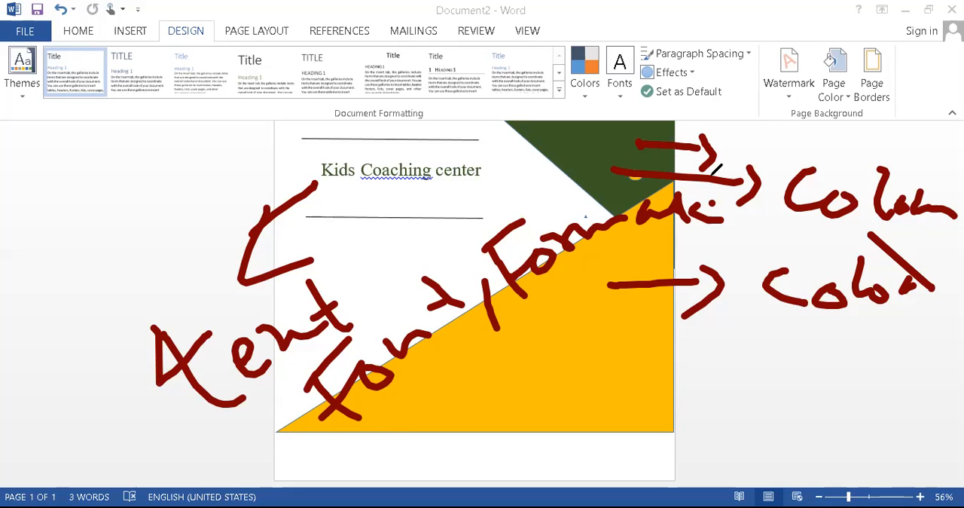
key(ctrl+shift+7)
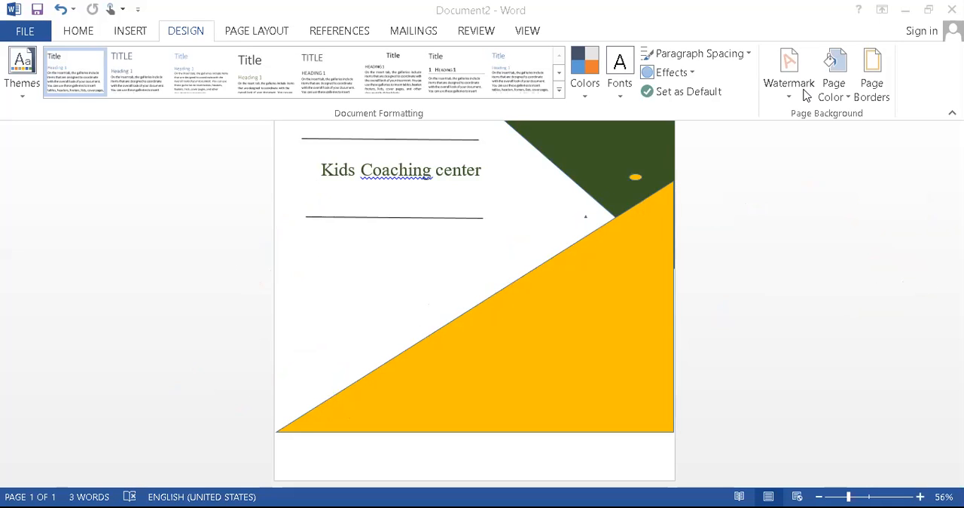
Try the Slice theme on the document and replace it with the Circuit theme
click(21, 95)
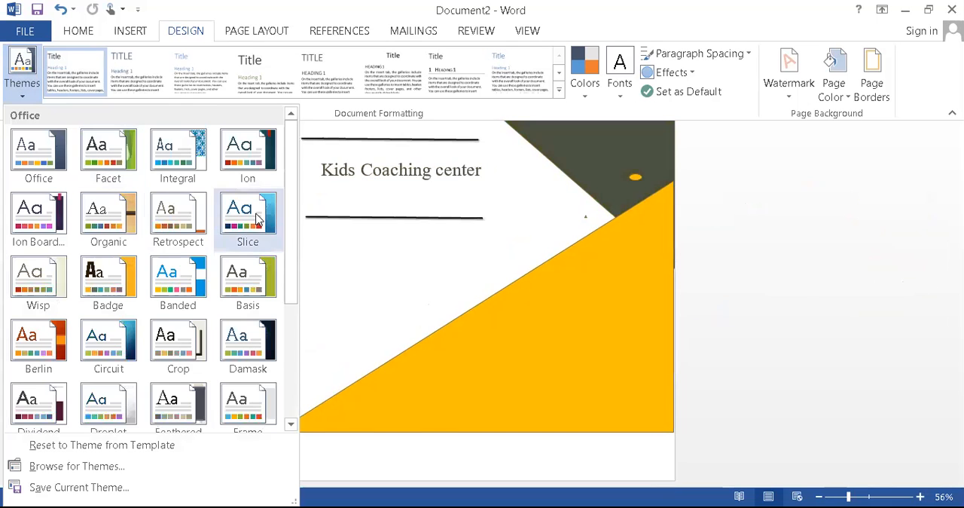
click(257, 218)
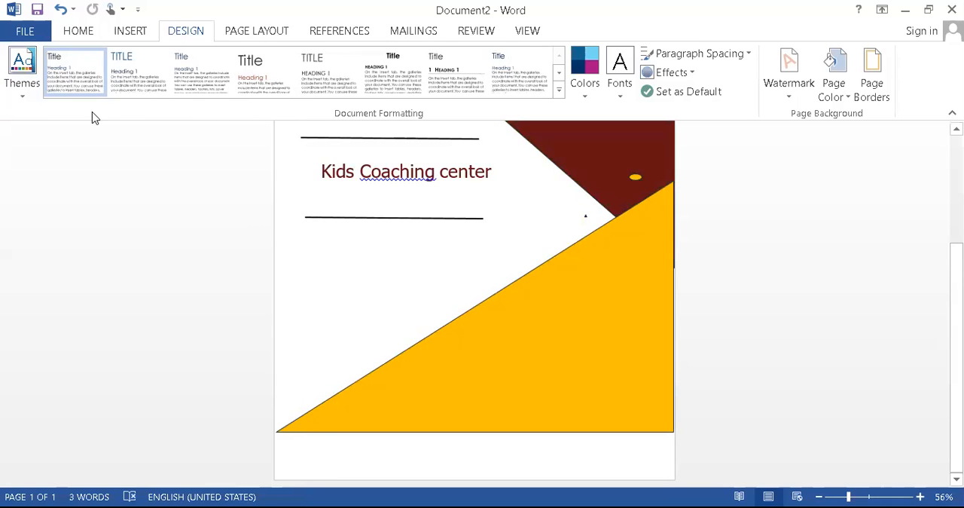
click(23, 93)
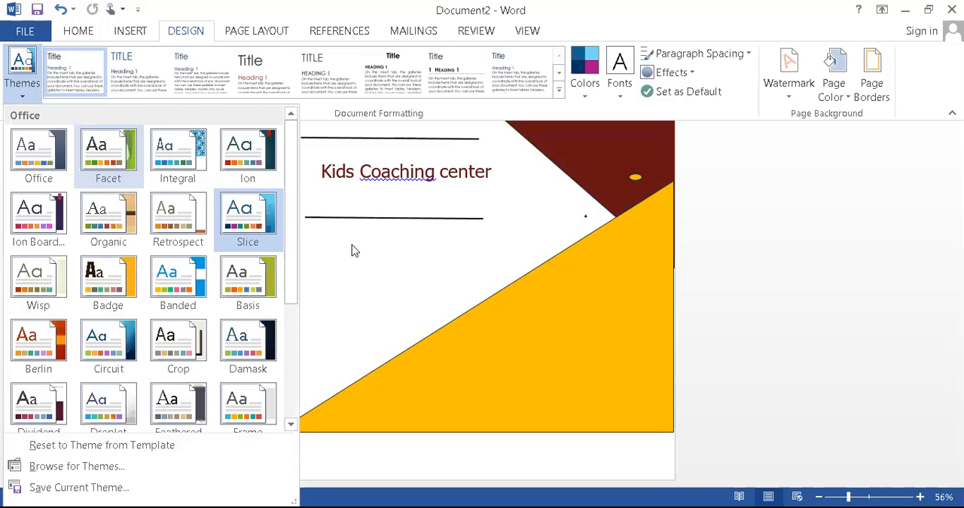
click(131, 348)
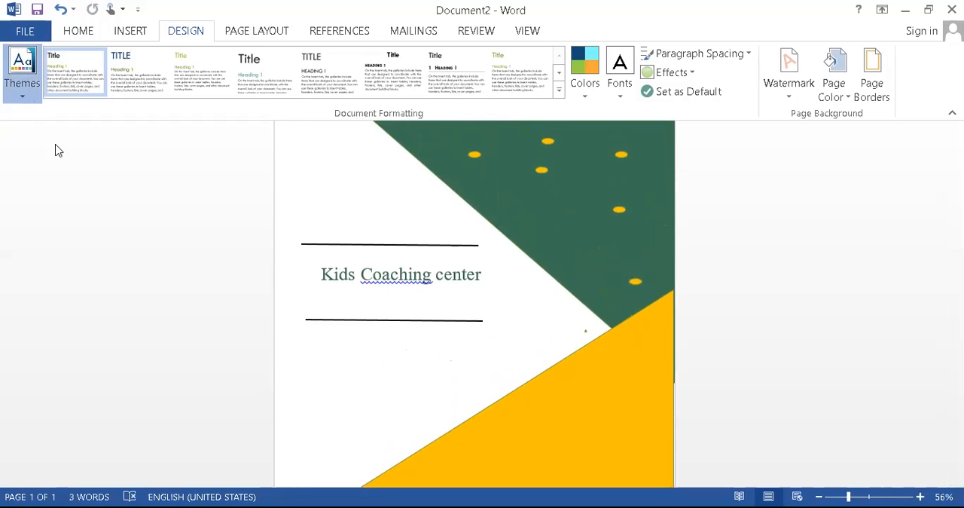
Apply the Berlin theme to the document
click(22, 72)
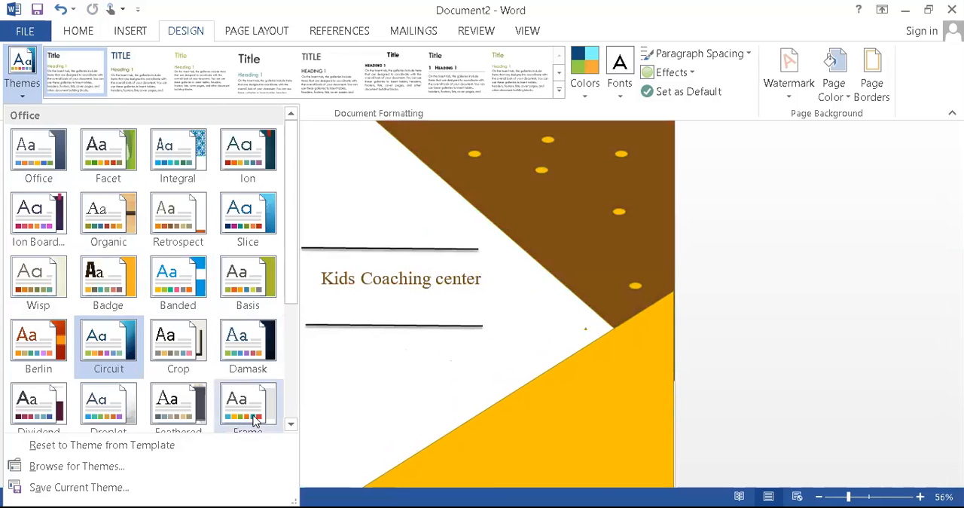
click(581, 421)
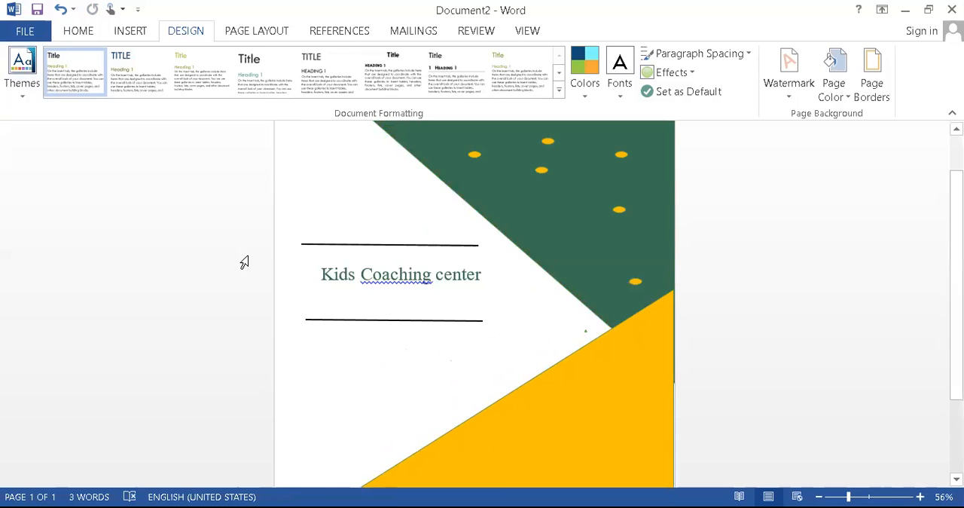
click(27, 100)
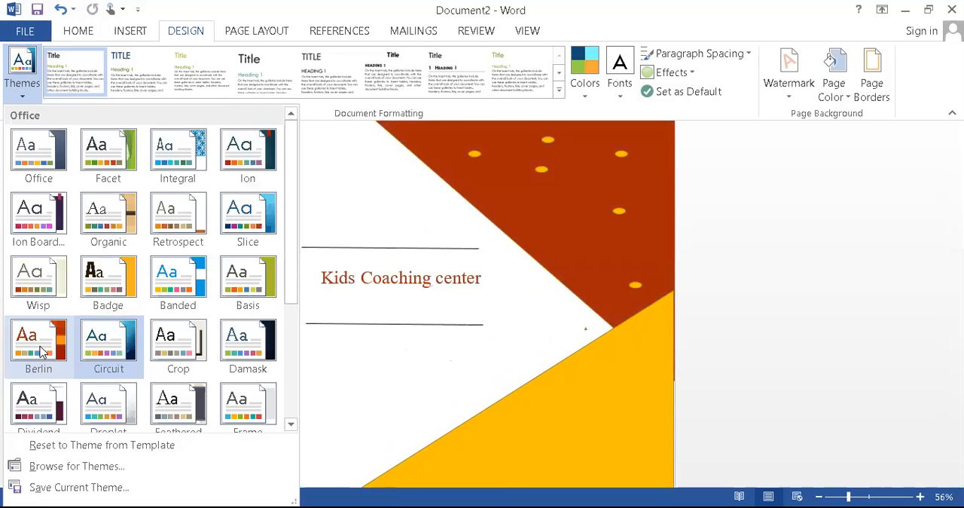
click(40, 352)
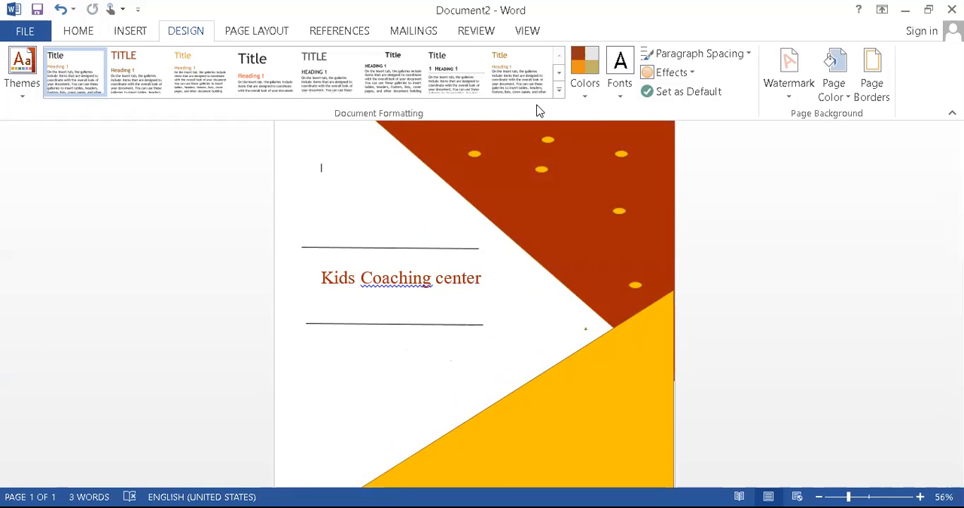
Try the Orange Red theme colour set and replace it with the Orange colour set
click(592, 102)
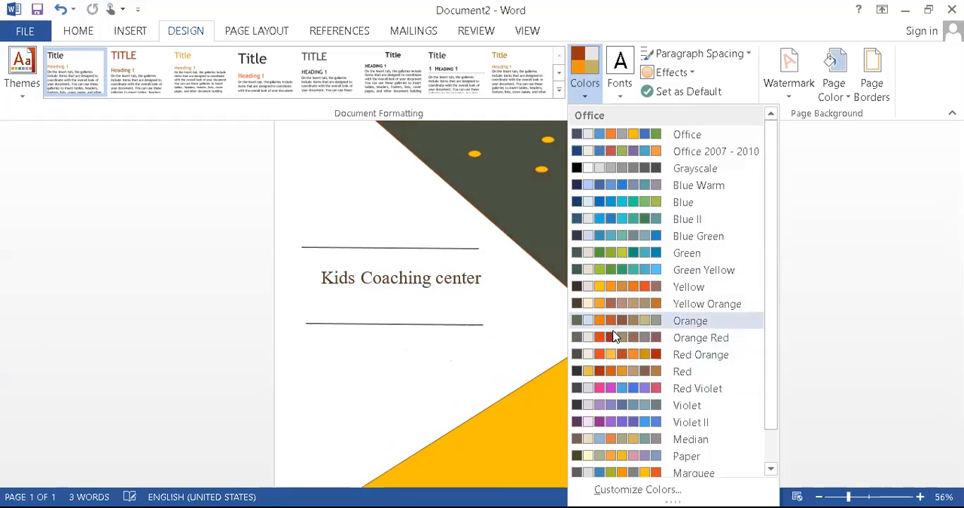
click(614, 336)
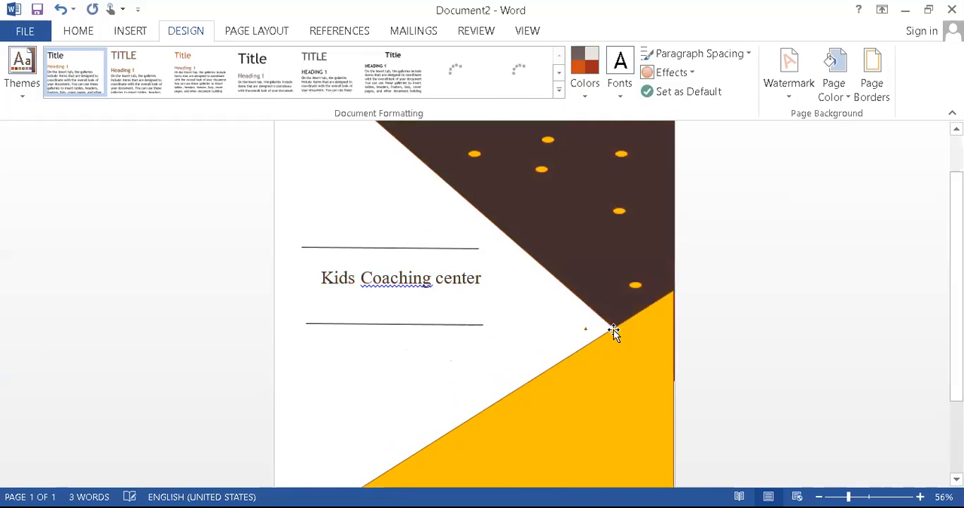
click(591, 101)
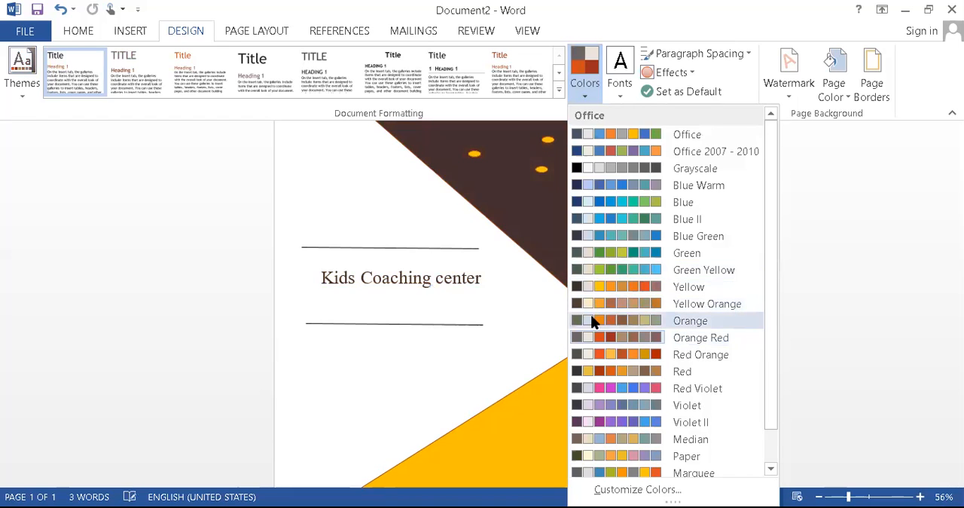
click(593, 318)
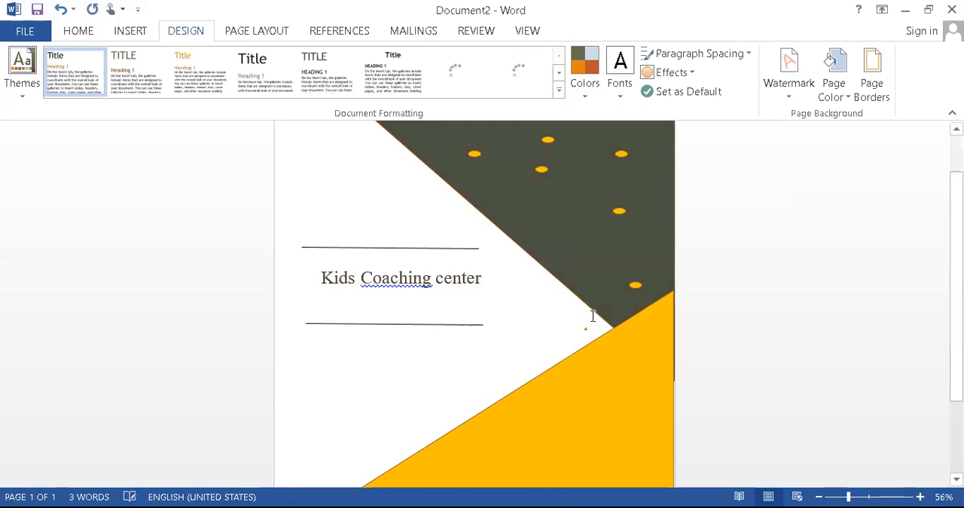
Set the document's theme fonts to the Georgia font set
click(620, 98)
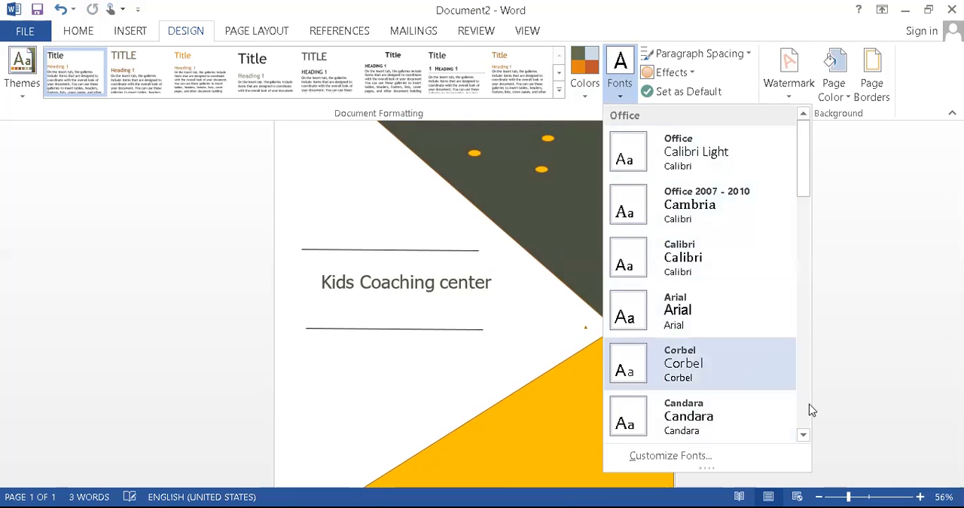
click(803, 434)
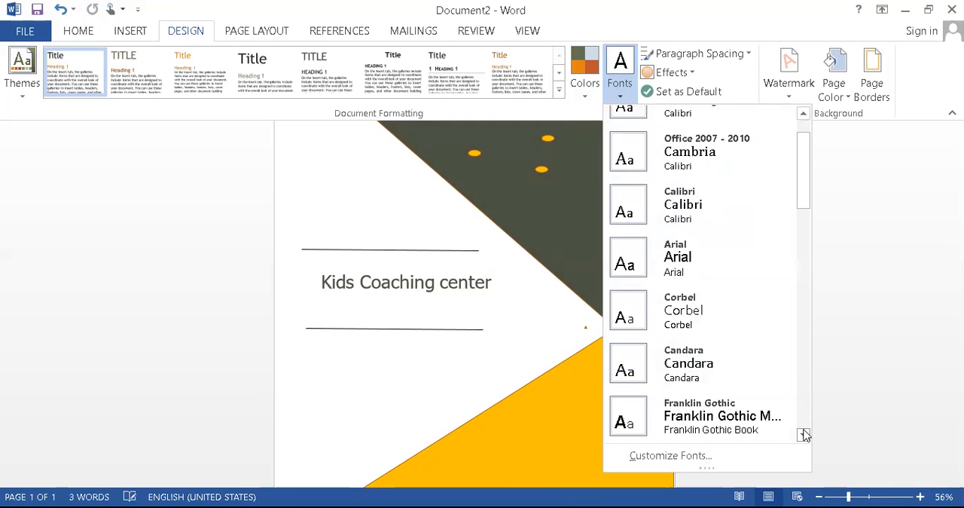
click(803, 434)
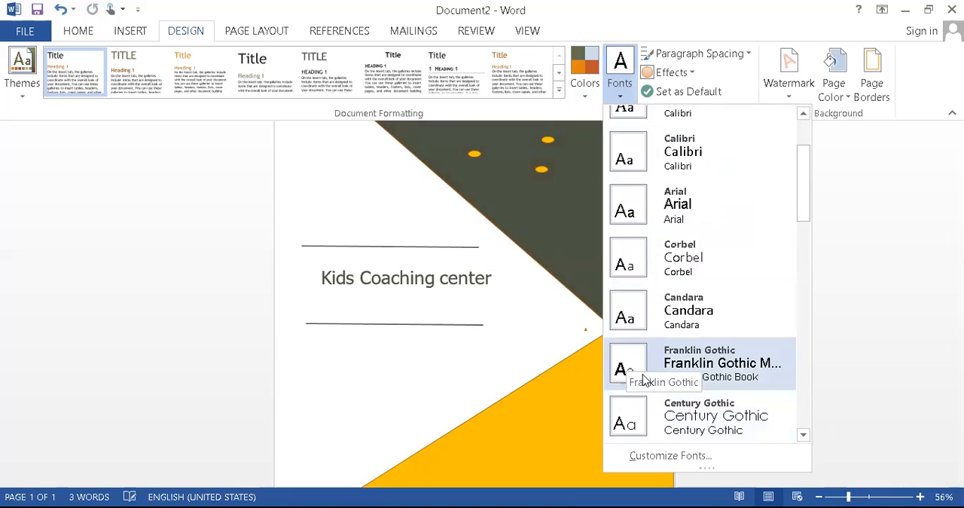
click(803, 436)
click(803, 435)
click(803, 436)
click(803, 435)
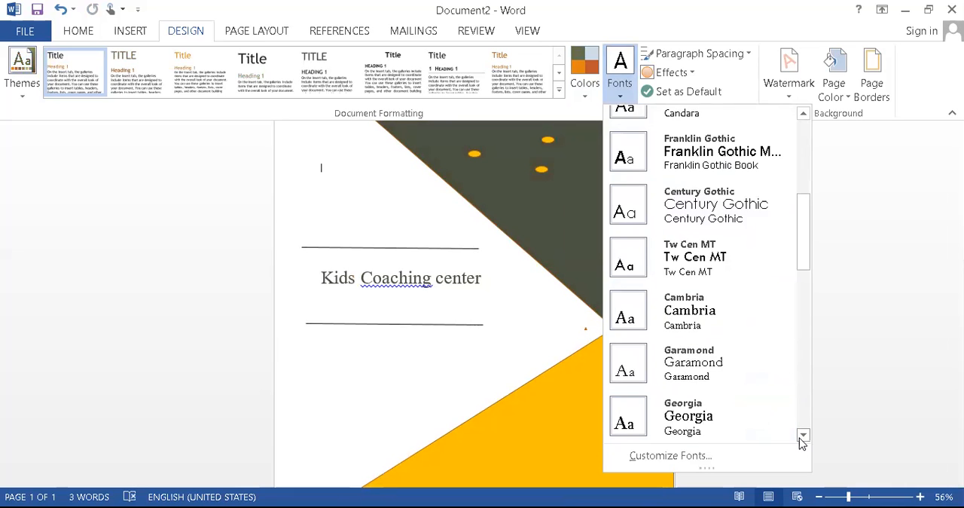
click(803, 435)
click(803, 436)
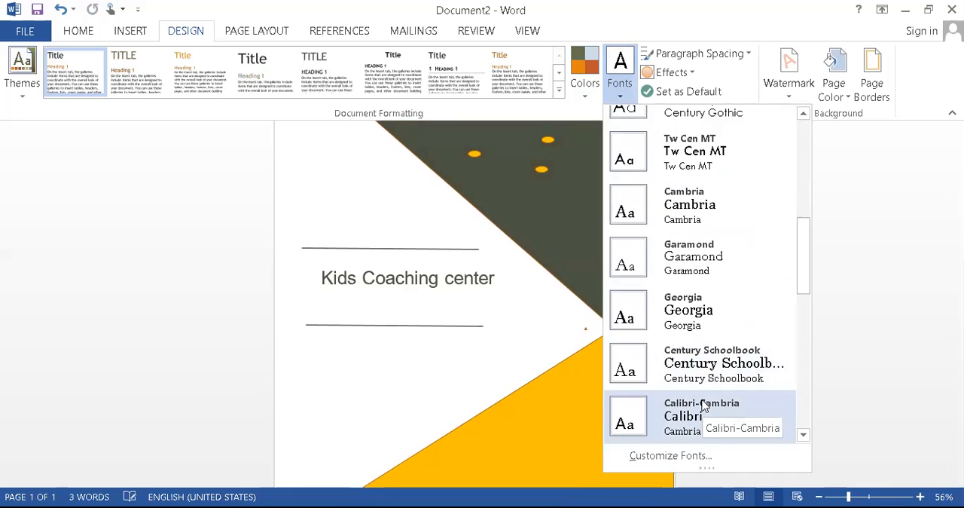
click(687, 320)
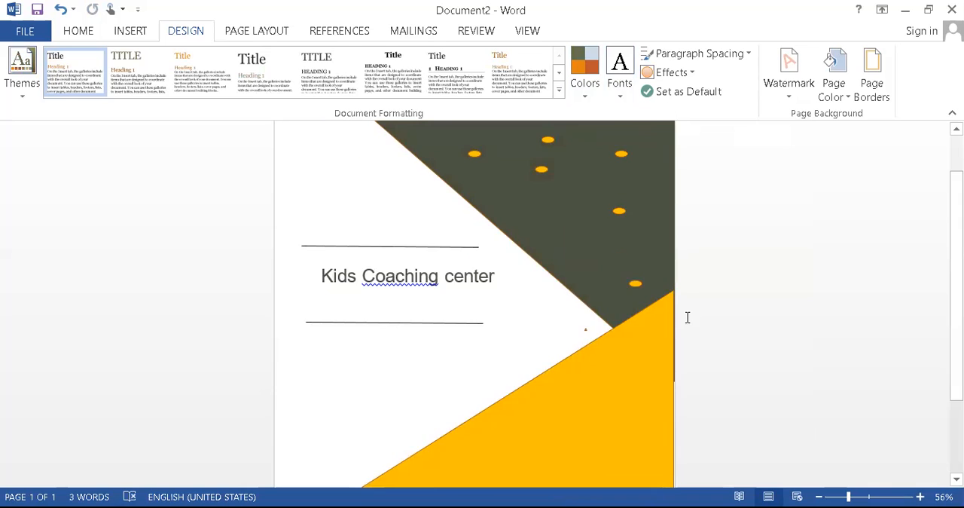
Give the upper dark triangle a 6 pt outline in the darkest shade of the pale blue theme colour
scroll(687, 317, up, 2)
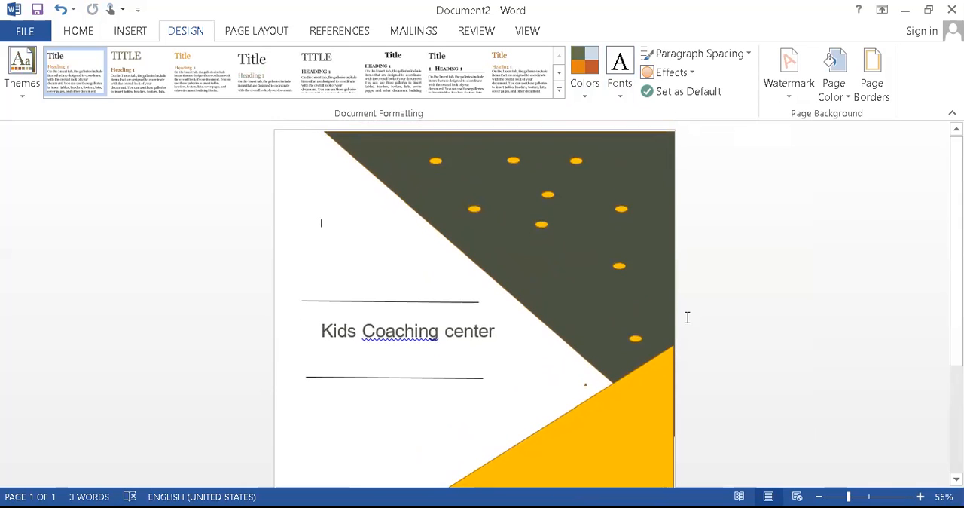
click(594, 259)
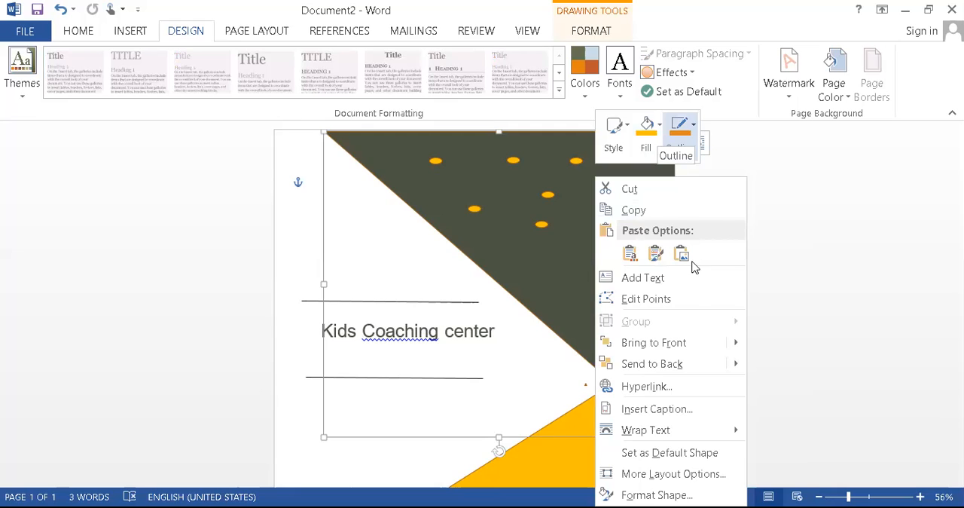
click(694, 125)
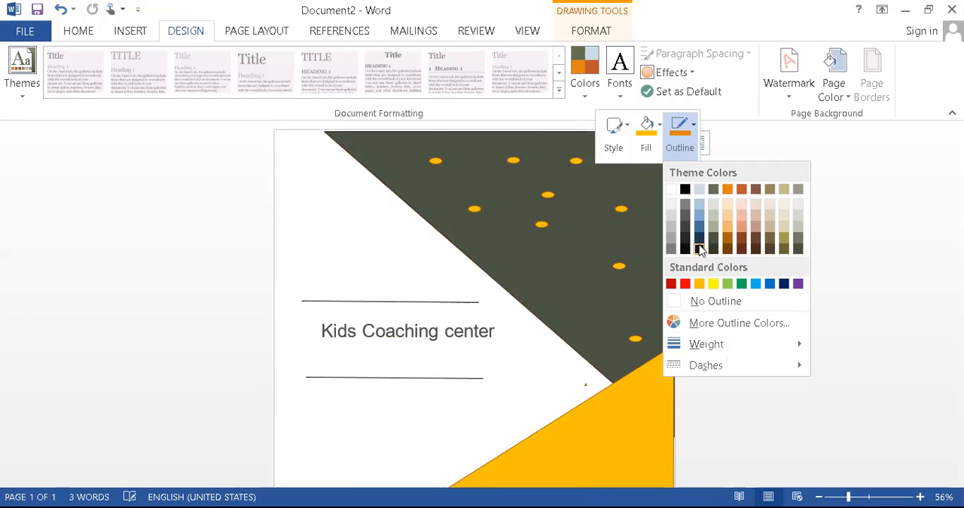
click(699, 250)
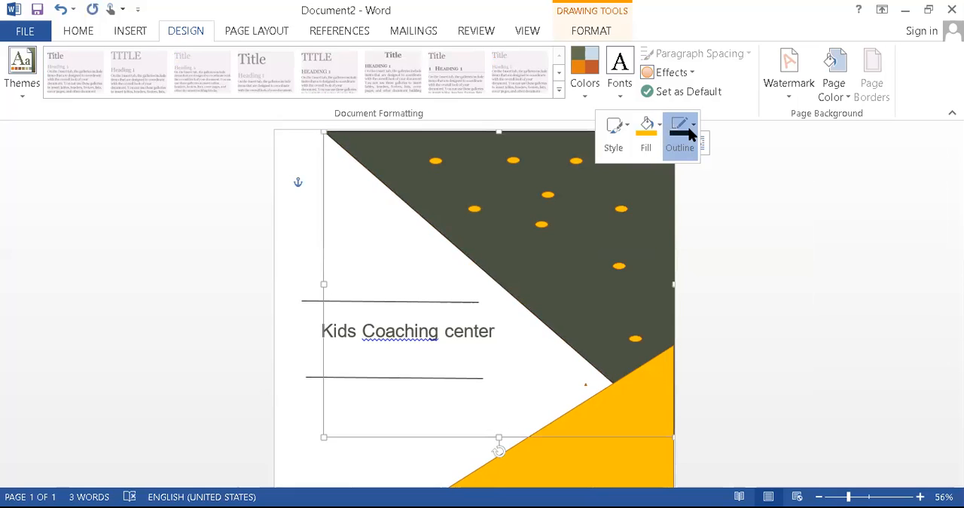
click(680, 136)
mouse_move(803, 357)
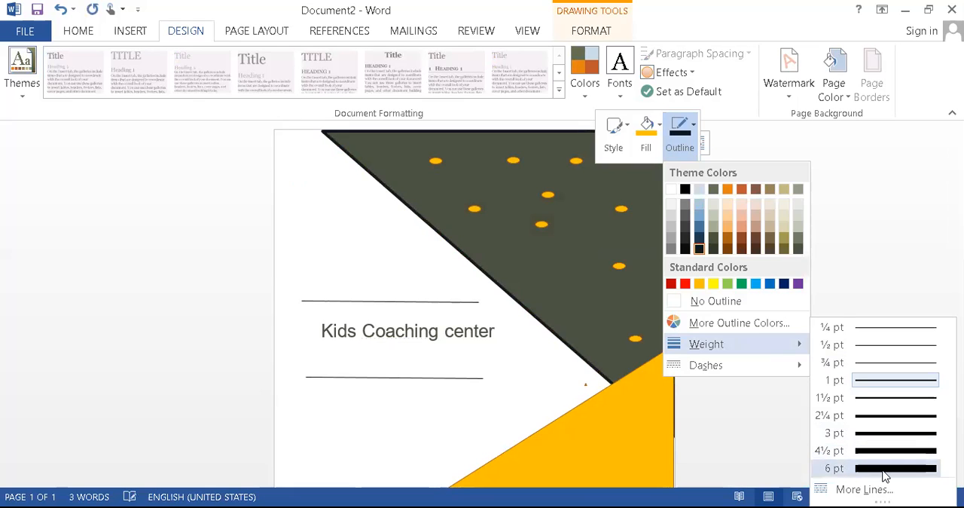
click(885, 470)
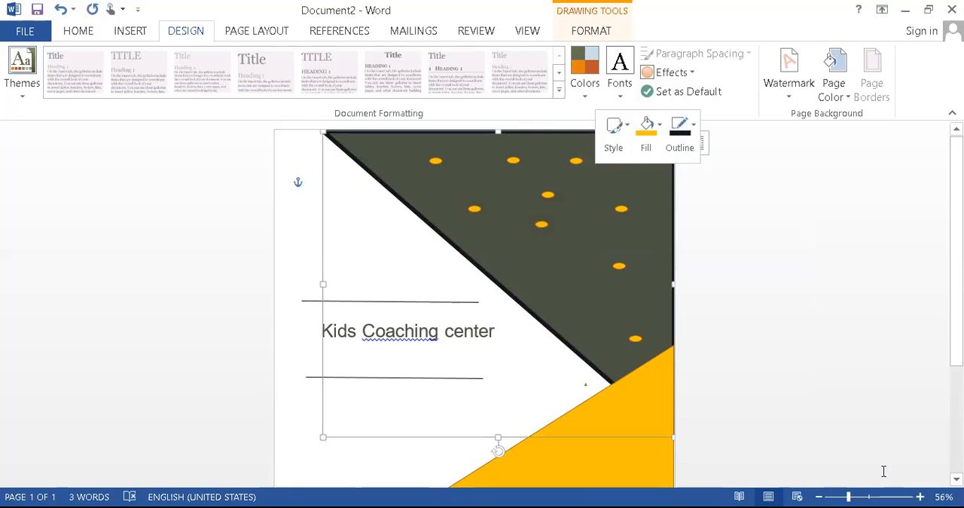